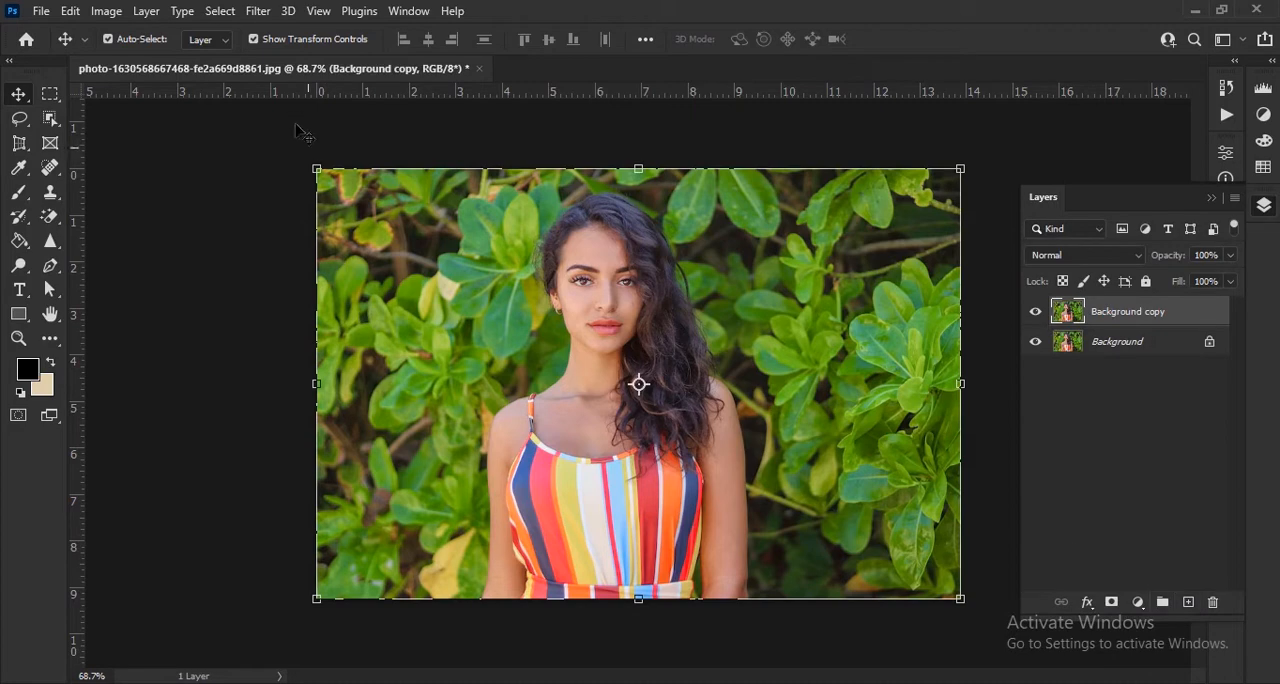
Step: Apply a Box Blur with a radius of 15 pixels to the Background copy layer
{"action": "left_click", "coordinate": [258, 11]}
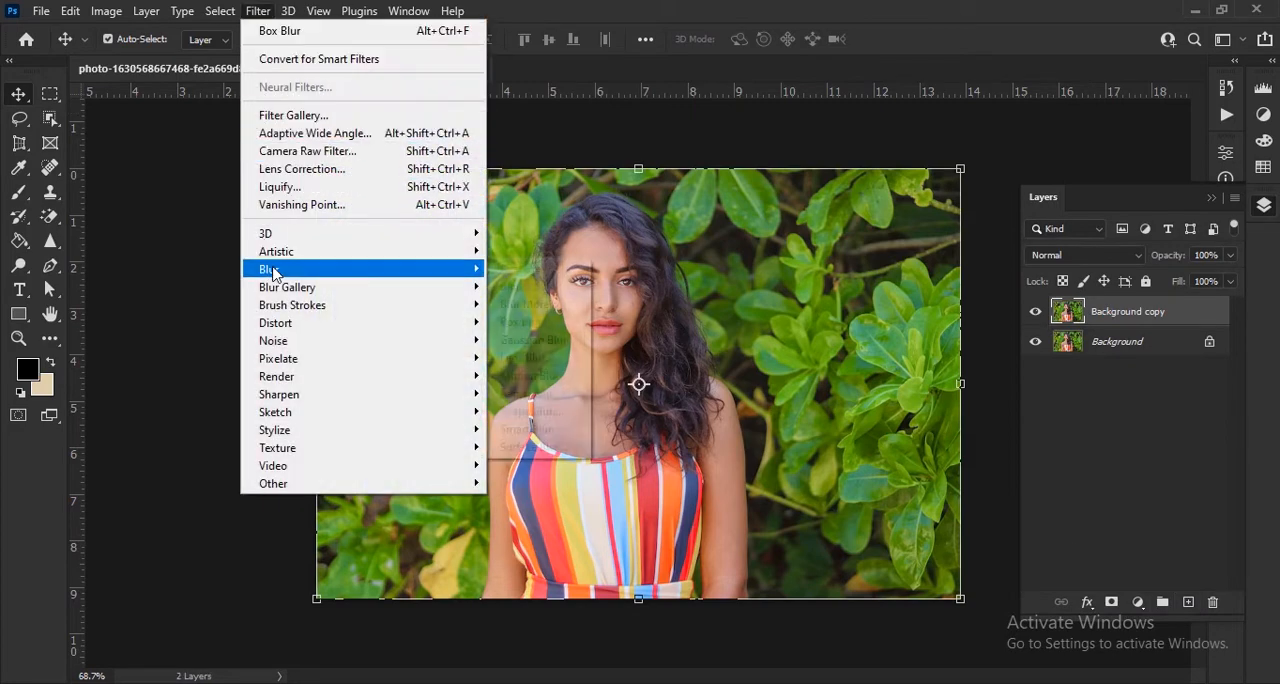
{"action": "mouse_move", "coordinate": [290, 269]}
{"action": "left_click", "coordinate": [528, 322]}
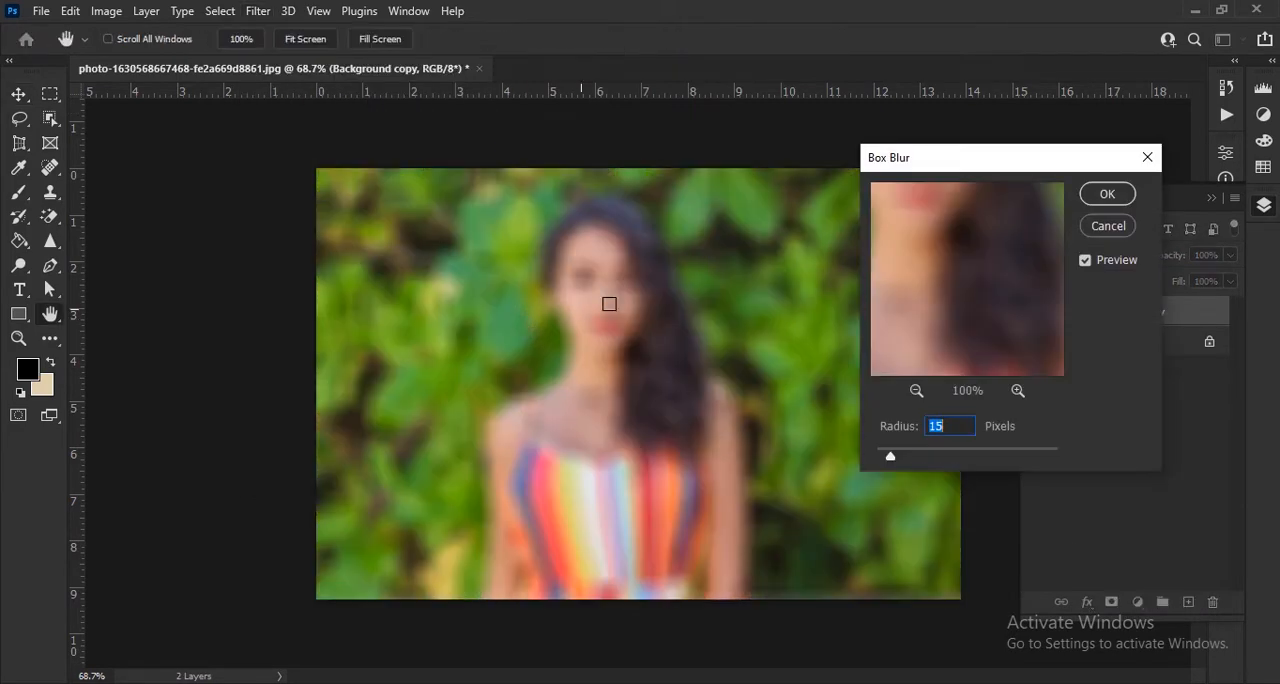
{"action": "left_click", "coordinate": [1106, 196]}
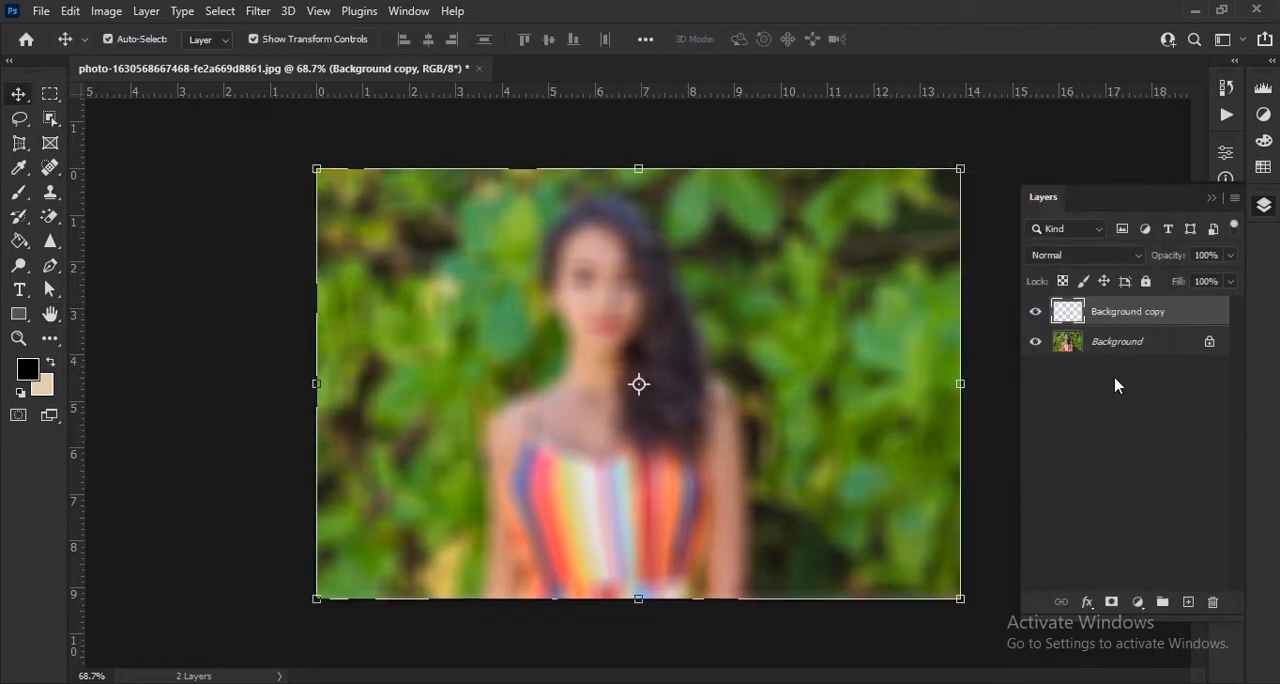
Step: Add a black mask to the blurred Background copy layer and paint white over the foliage around the woman with a 150-pixel soft brush
{"action": "left_click", "coordinate": [1109, 603], "text": "alt"}
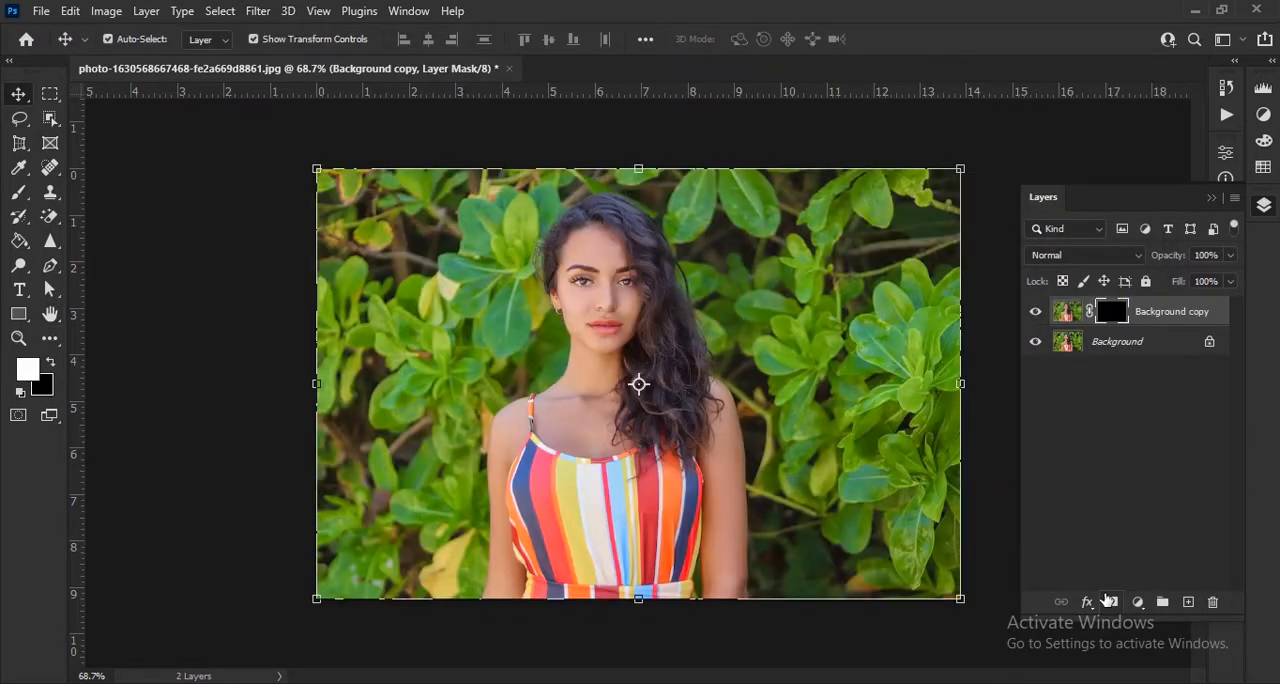
{"action": "left_click", "coordinate": [19, 192]}
{"action": "mouse_move", "coordinate": [231, 191]}
{"action": "left_mouse_down"}
{"action": "mouse_move", "coordinate": [391, 163]}
{"action": "mouse_move", "coordinate": [488, 186]}
{"action": "mouse_move", "coordinate": [480, 300]}
{"action": "mouse_move", "coordinate": [407, 225]}
{"action": "mouse_move", "coordinate": [337, 246]}
{"action": "mouse_move", "coordinate": [340, 430]}
{"action": "left_mouse_up"}
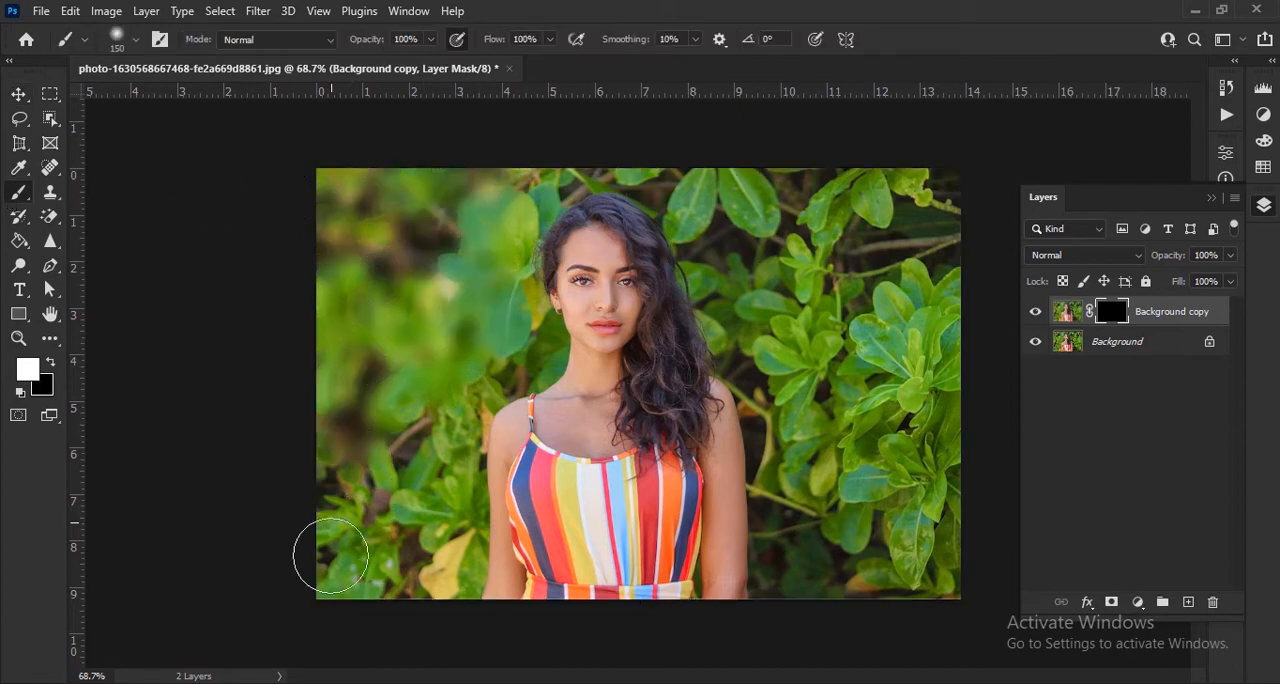
{"action": "mouse_move", "coordinate": [330, 555]}
{"action": "left_mouse_down"}
{"action": "mouse_move", "coordinate": [384, 497]}
{"action": "mouse_move", "coordinate": [397, 589]}
{"action": "mouse_move", "coordinate": [441, 461]}
{"action": "mouse_move", "coordinate": [438, 594]}
{"action": "mouse_move", "coordinate": [457, 450]}
{"action": "mouse_move", "coordinate": [521, 221]}
{"action": "mouse_move", "coordinate": [623, 162]}
{"action": "mouse_move", "coordinate": [681, 201]}
{"action": "mouse_move", "coordinate": [760, 354]}
{"action": "left_mouse_up"}
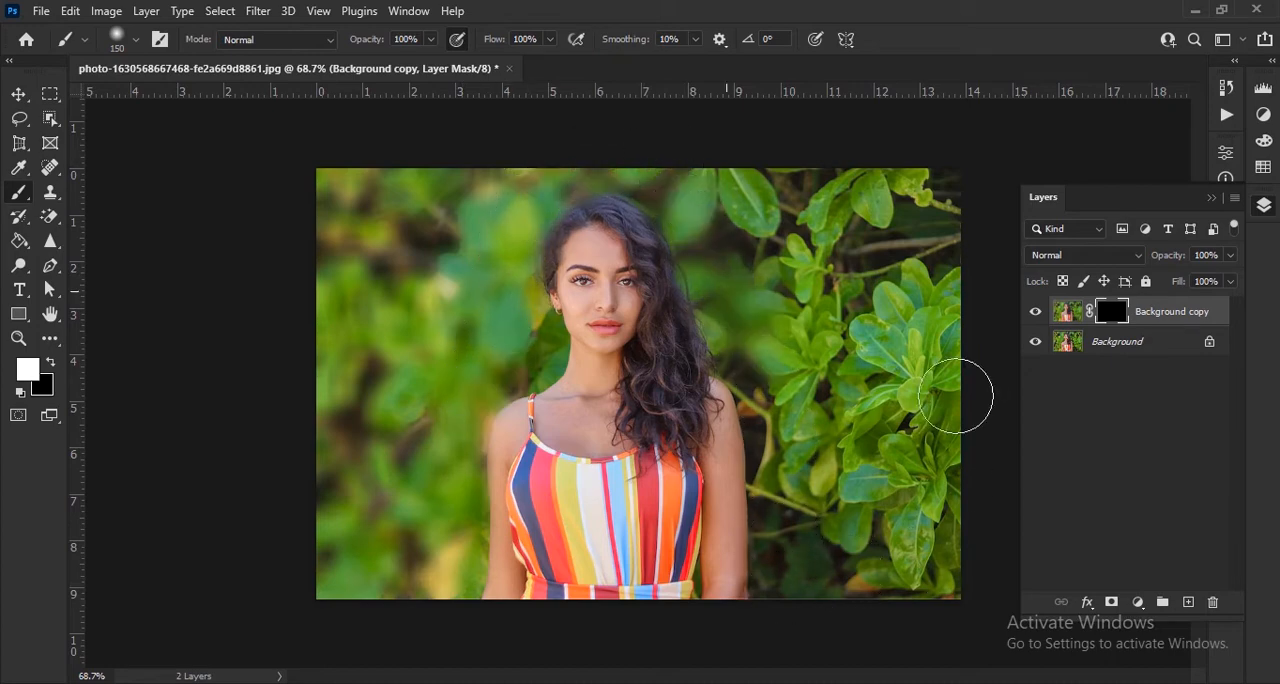
{"action": "mouse_move", "coordinate": [955, 396]}
{"action": "left_mouse_down"}
{"action": "mouse_move", "coordinate": [948, 193]}
{"action": "mouse_move", "coordinate": [930, 404]}
{"action": "mouse_move", "coordinate": [843, 258]}
{"action": "mouse_move", "coordinate": [794, 325]}
{"action": "mouse_move", "coordinate": [872, 437]}
{"action": "mouse_move", "coordinate": [796, 201]}
{"action": "mouse_move", "coordinate": [796, 313]}
{"action": "mouse_move", "coordinate": [755, 201]}
{"action": "mouse_move", "coordinate": [754, 343]}
{"action": "mouse_move", "coordinate": [786, 459]}
{"action": "mouse_move", "coordinate": [862, 498]}
{"action": "mouse_move", "coordinate": [769, 314]}
{"action": "mouse_move", "coordinate": [674, 182]}
{"action": "mouse_move", "coordinate": [586, 165]}
{"action": "mouse_move", "coordinate": [539, 233]}
{"action": "mouse_move", "coordinate": [553, 350]}
{"action": "mouse_move", "coordinate": [496, 395]}
{"action": "mouse_move", "coordinate": [439, 554]}
{"action": "left_mouse_up"}
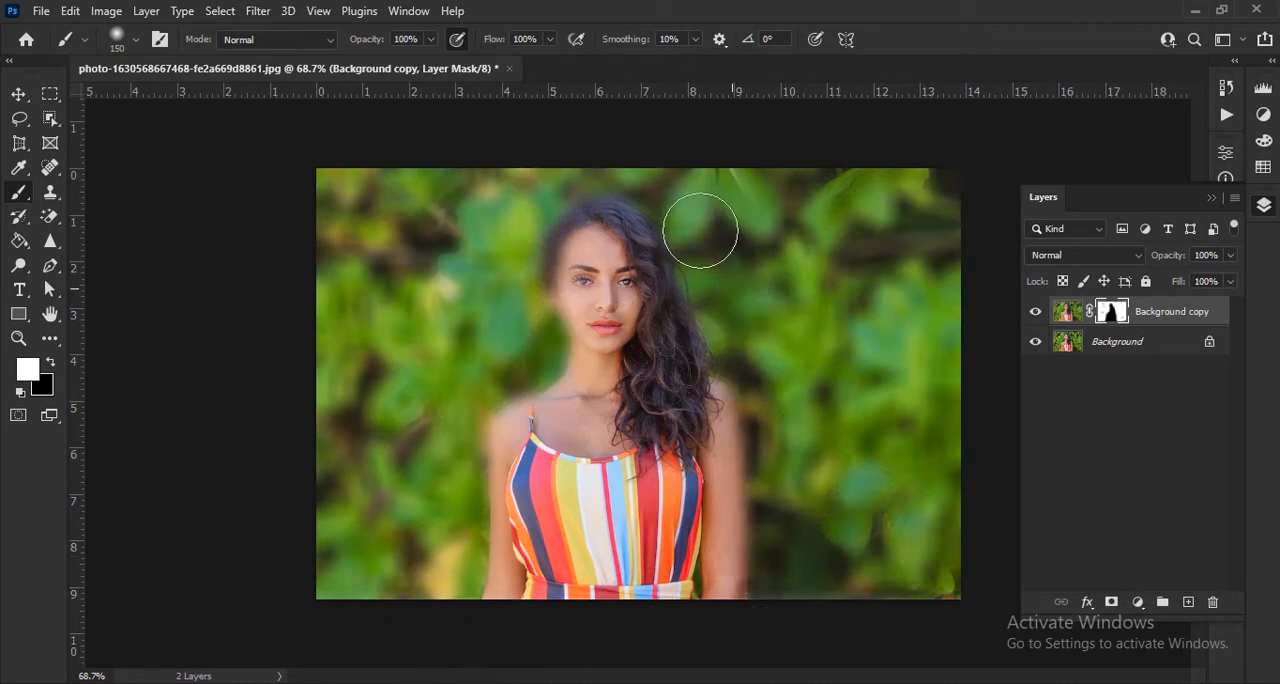
{"action": "scroll", "coordinate": [602, 304], "scroll_direction": "up", "scroll_amount": 5}
{"action": "scroll", "coordinate": [638, 314], "scroll_direction": "down", "scroll_amount": 4}
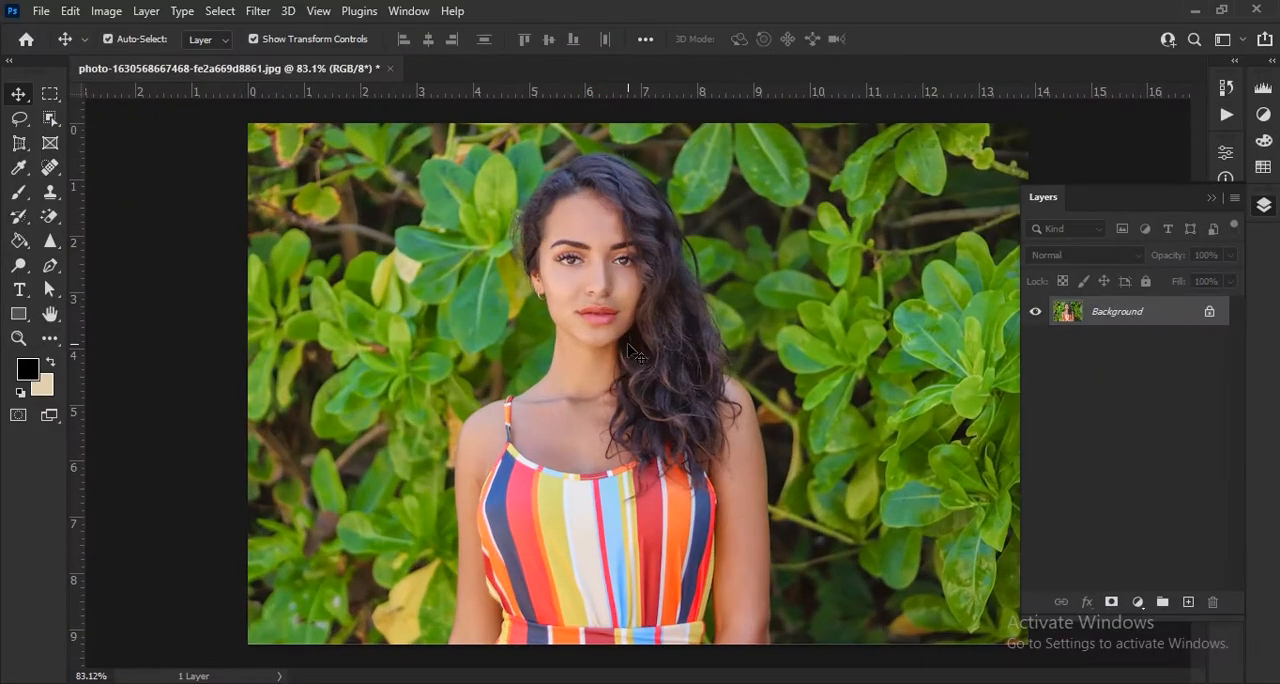
Step: Duplicate the Background layer, and copy the automatically selected subject from the duplicate onto its own layer
{"action": "scroll", "coordinate": [628, 349], "scroll_direction": "up", "scroll_amount": 1}
{"action": "key", "text": "ctrl+j"}
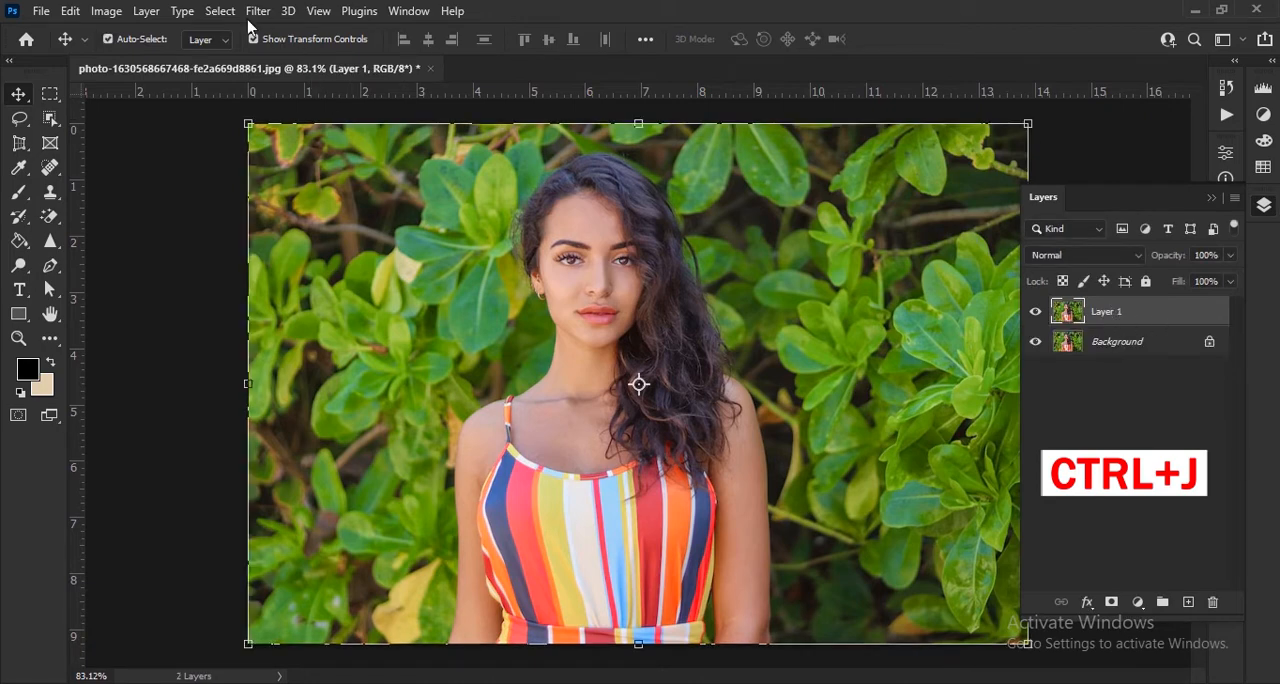
{"action": "left_click", "coordinate": [220, 11]}
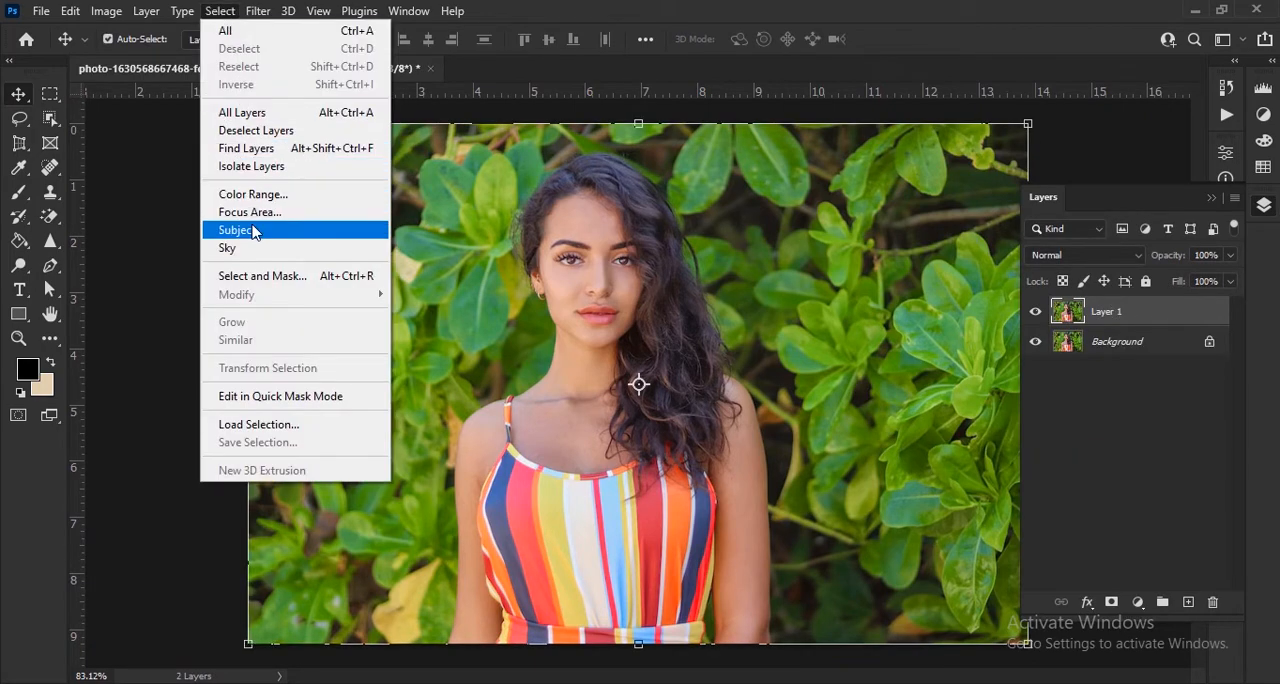
{"action": "left_click", "coordinate": [253, 232]}
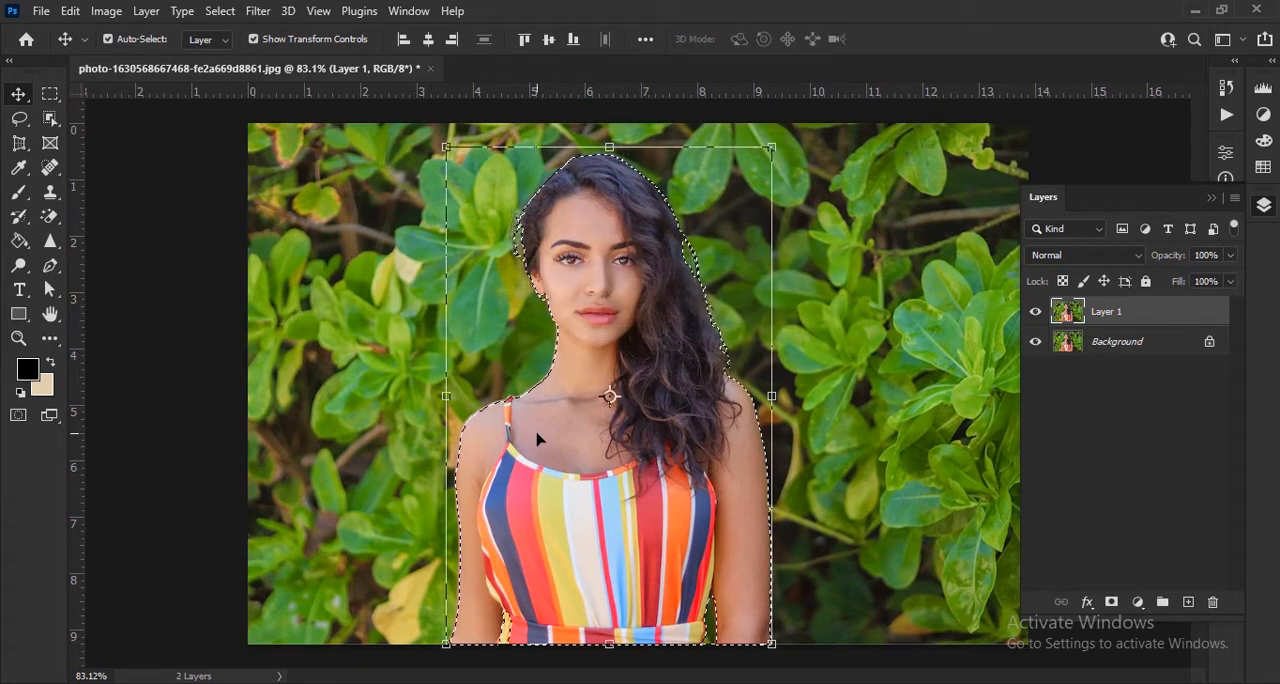
{"action": "key", "text": "ctrl+j"}
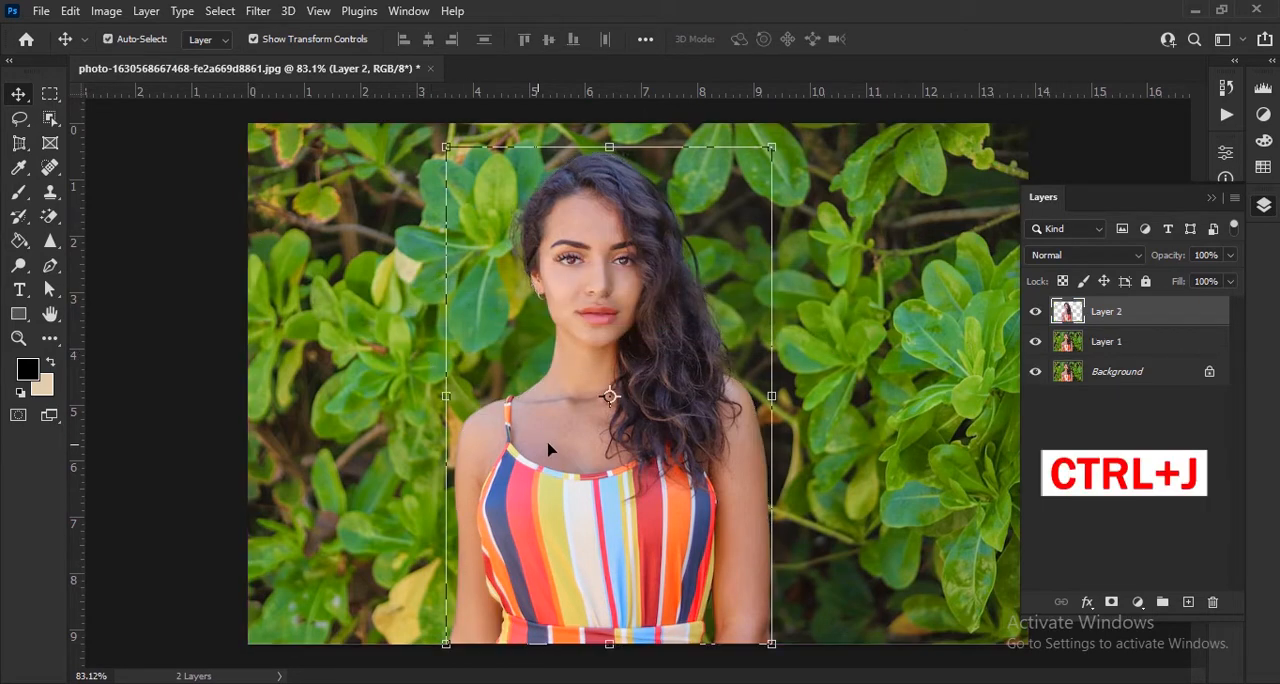
Step: Hide the cutout on Layer 2 and select the subject on Layer 1 with Select Subject
{"action": "left_click", "coordinate": [1036, 314]}
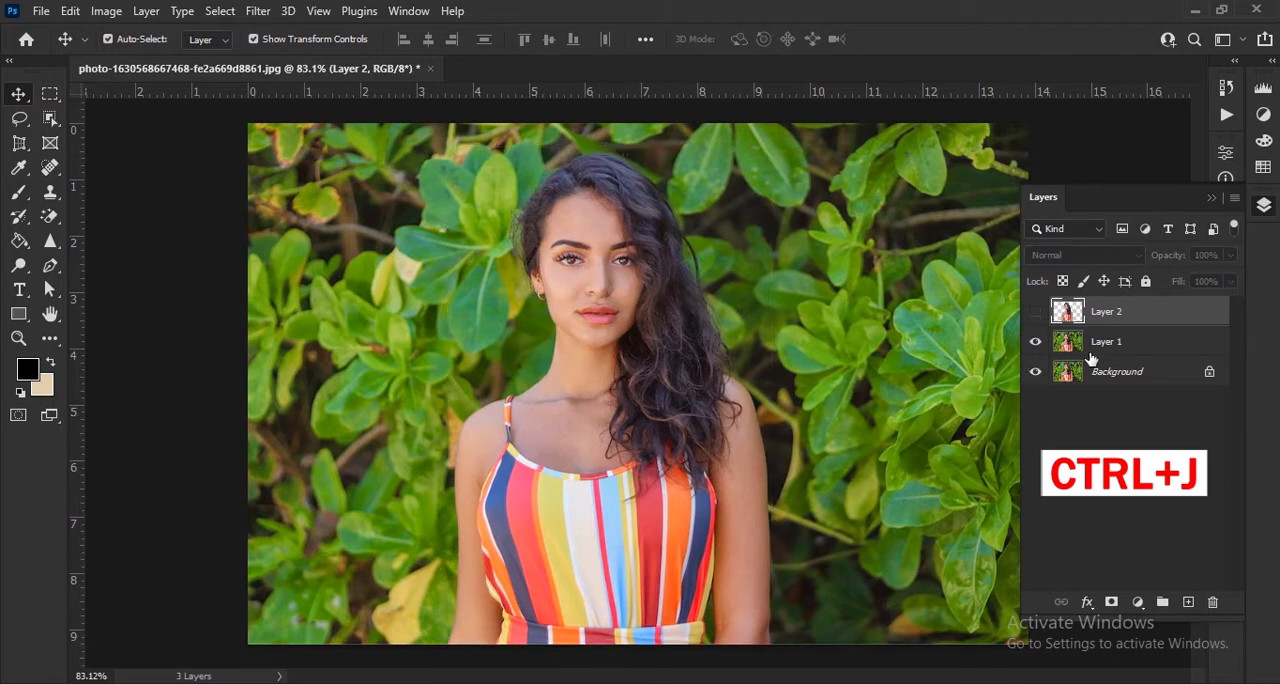
{"action": "left_click", "coordinate": [1113, 350]}
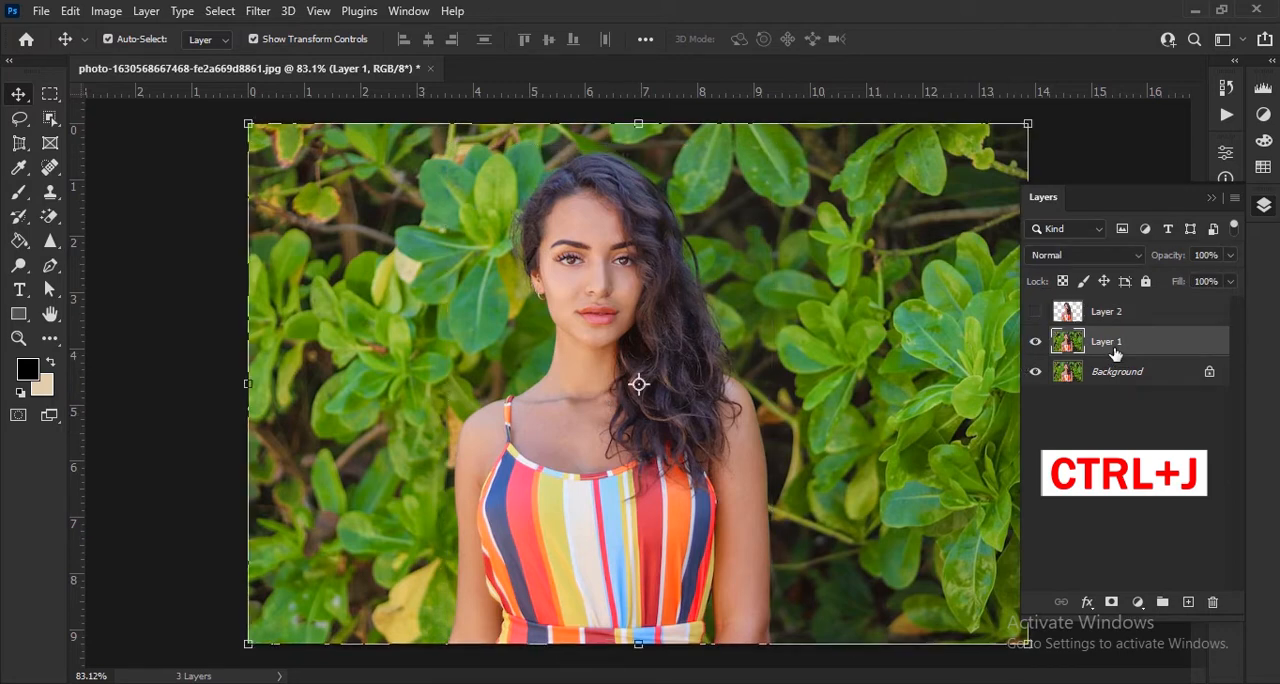
{"action": "left_click", "coordinate": [224, 14]}
{"action": "left_click", "coordinate": [252, 230]}
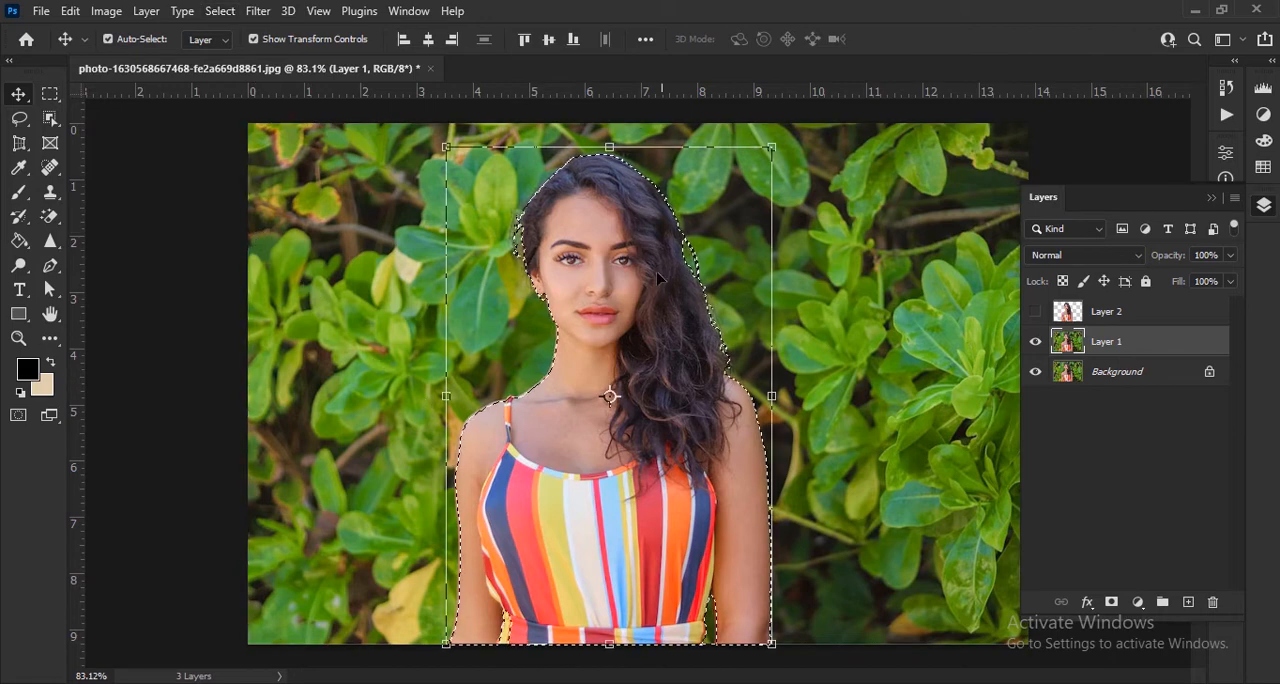
Step: Fill the woman's selection on Layer 1 with Content-Aware content in Normal mode at 100% opacity, and deselect
{"action": "left_click", "coordinate": [70, 12]}
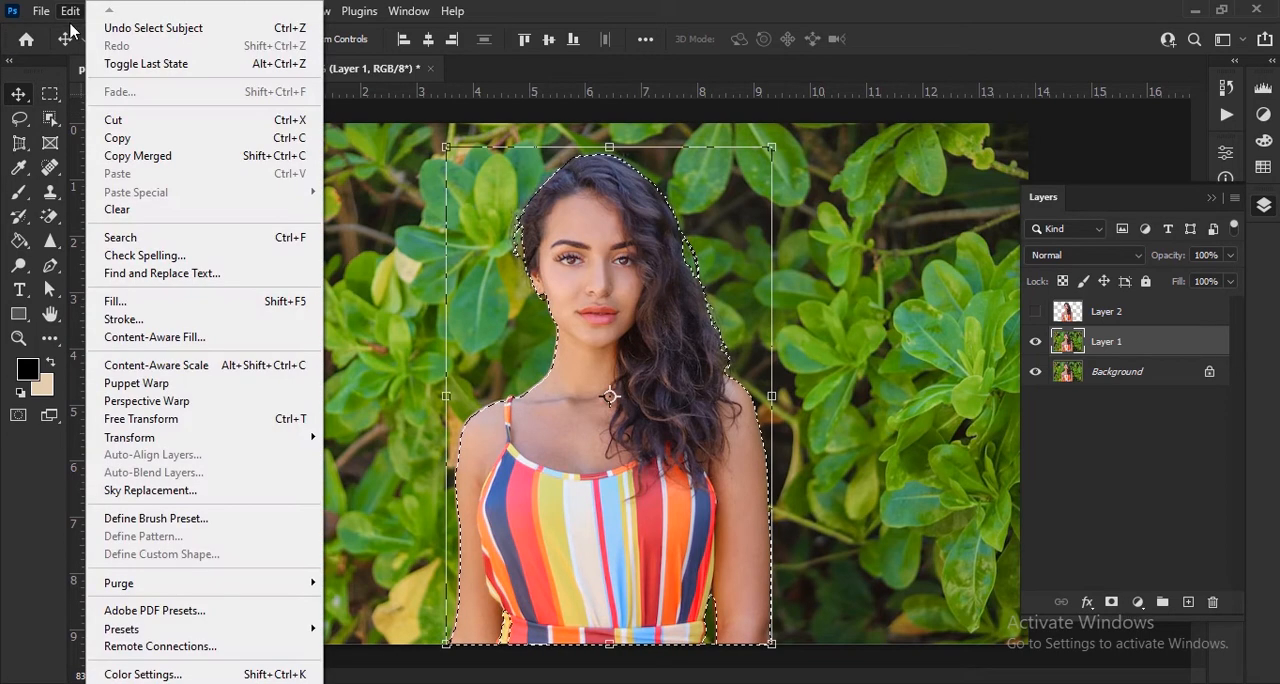
{"action": "left_click", "coordinate": [157, 300]}
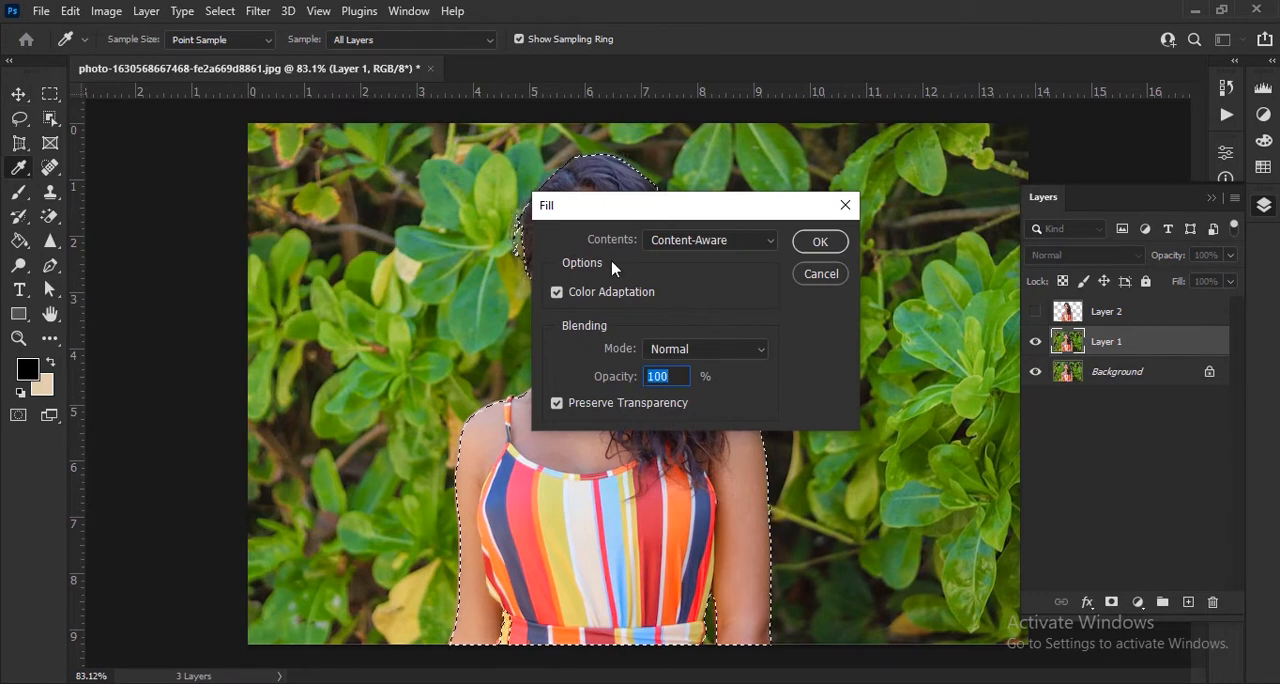
{"action": "left_click", "coordinate": [677, 245]}
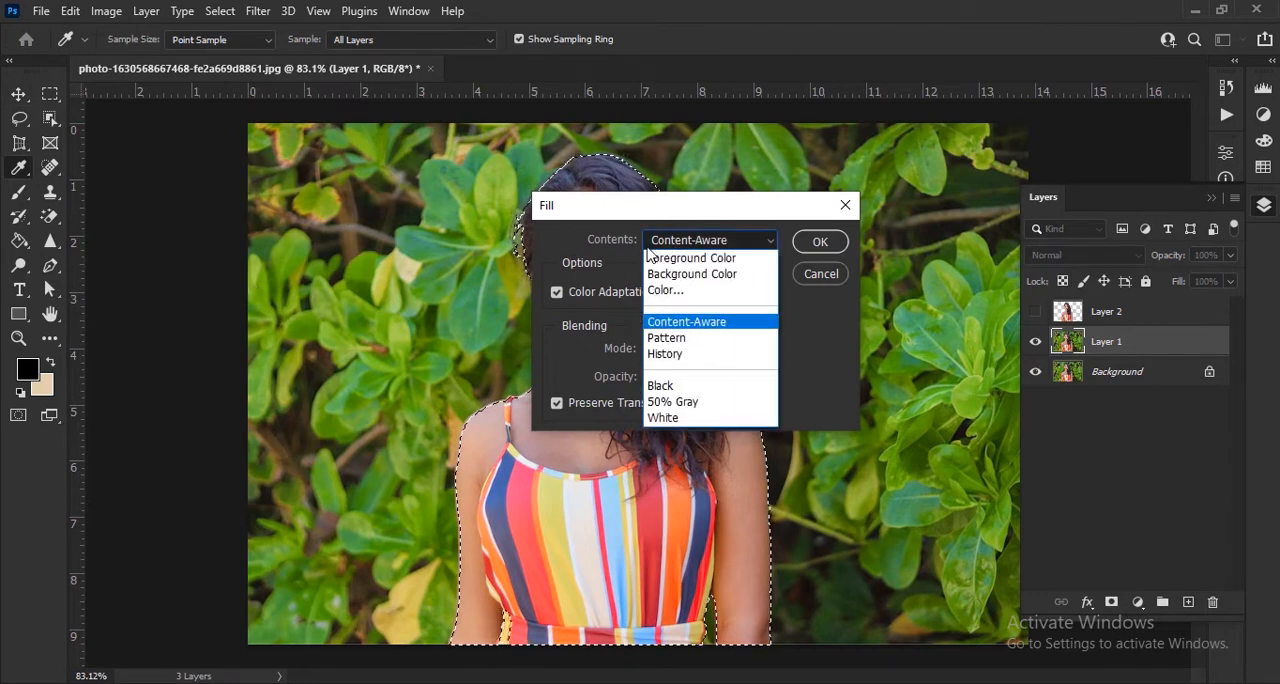
{"action": "left_click", "coordinate": [688, 322]}
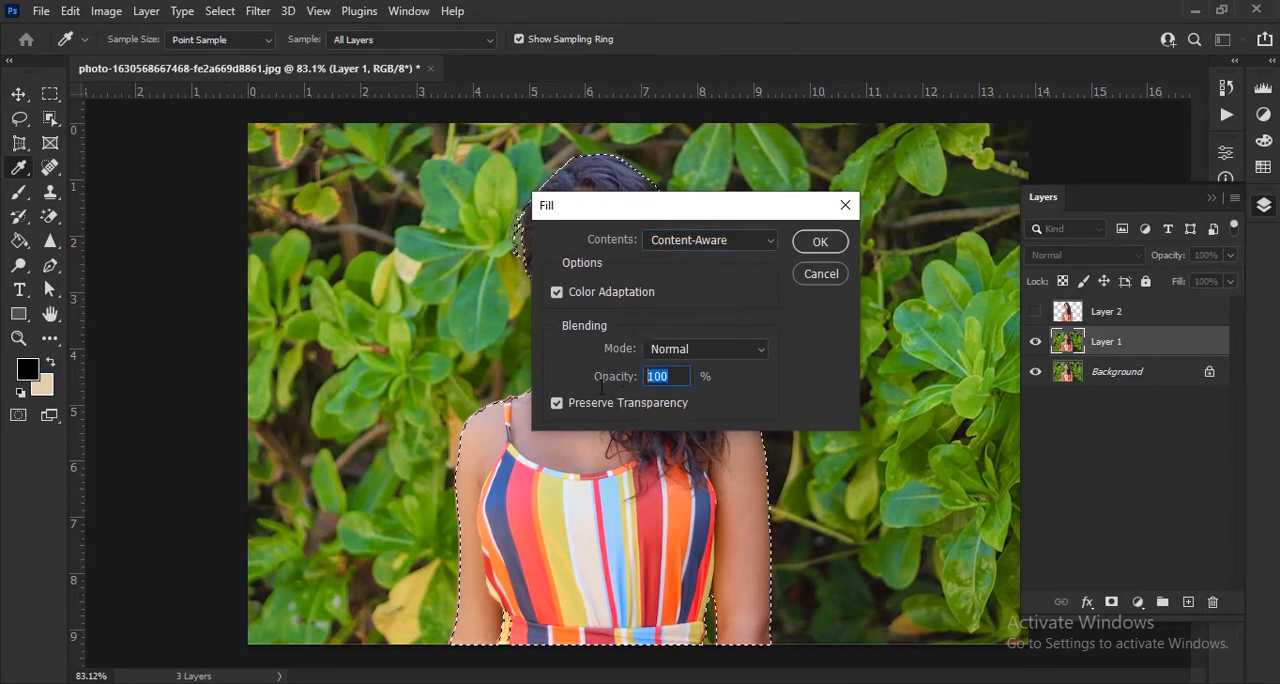
{"action": "left_click", "coordinate": [820, 245]}
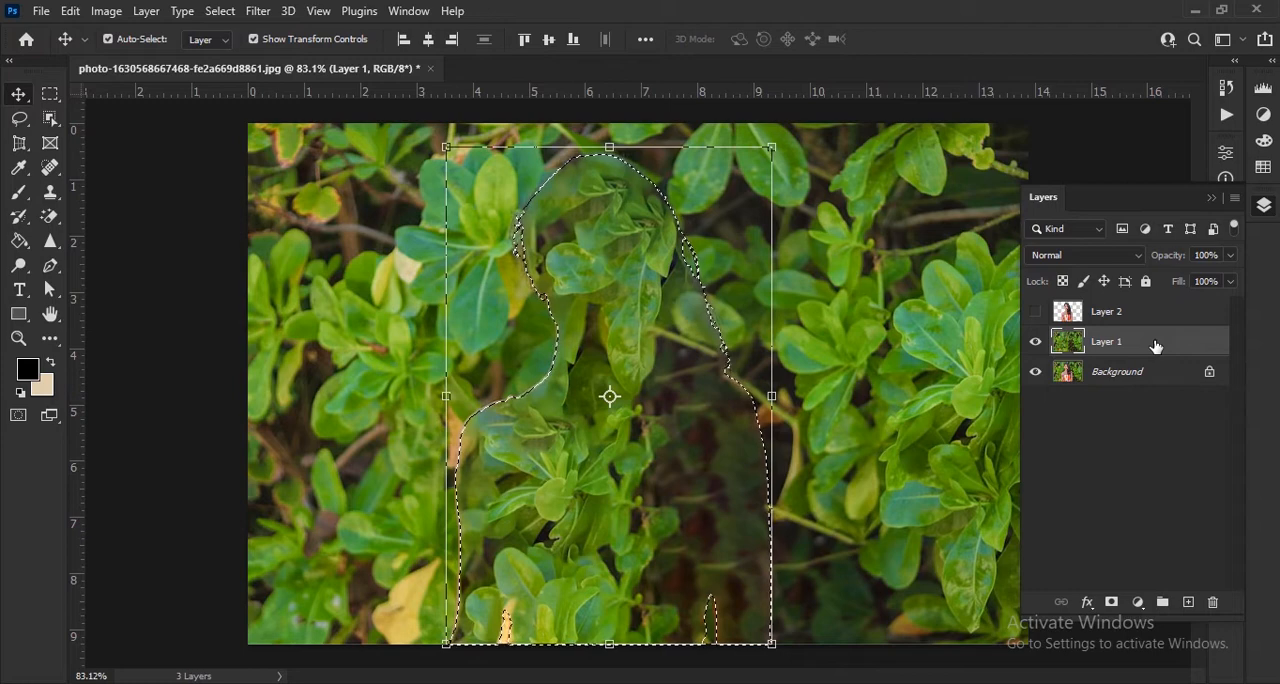
{"action": "key", "text": "ctrl+d"}
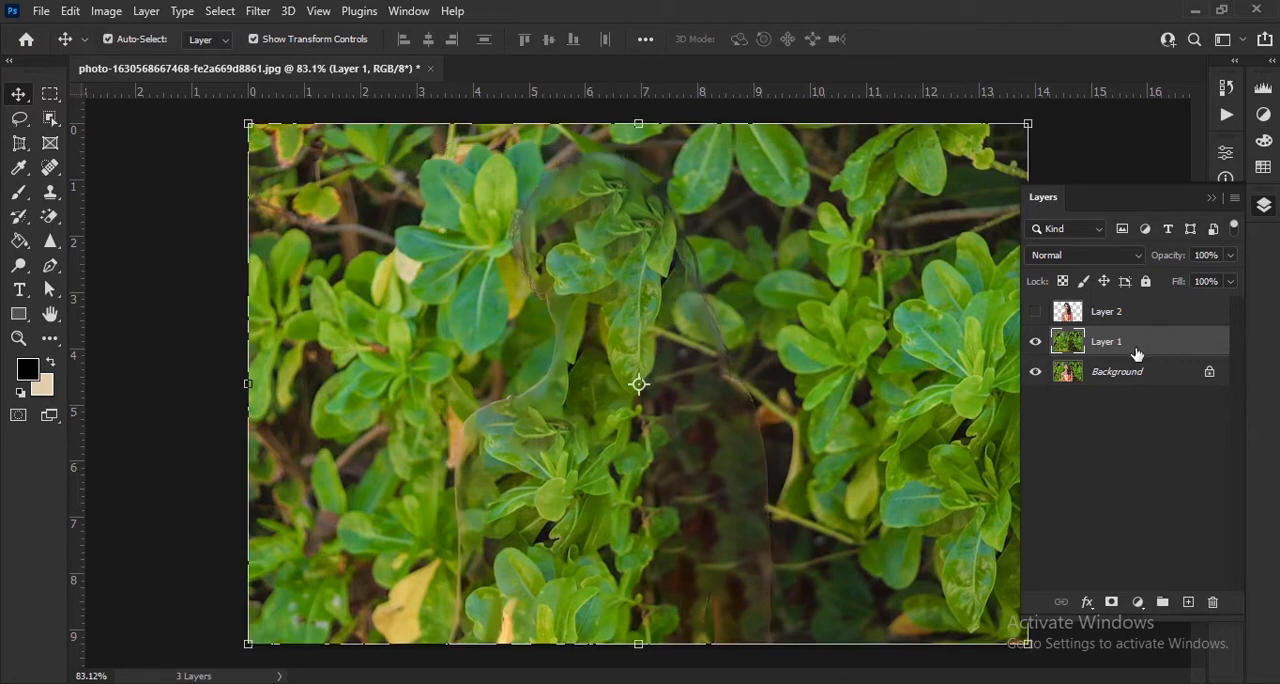
Step: Heal the leftover outline of the woman's silhouette on Layer 1 using the Spot Healing Brush at 73 px
{"action": "left_click", "coordinate": [50, 167]}
{"action": "left_click", "coordinate": [183, 172]}
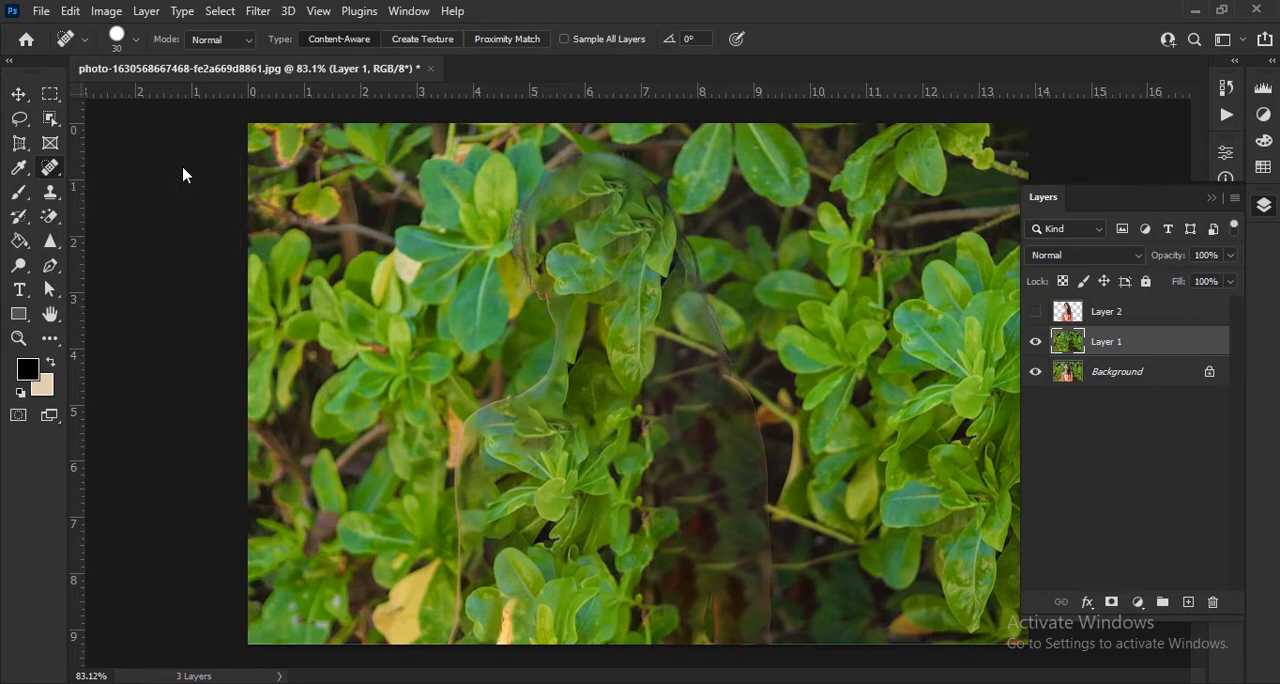
{"action": "left_click", "coordinate": [136, 40]}
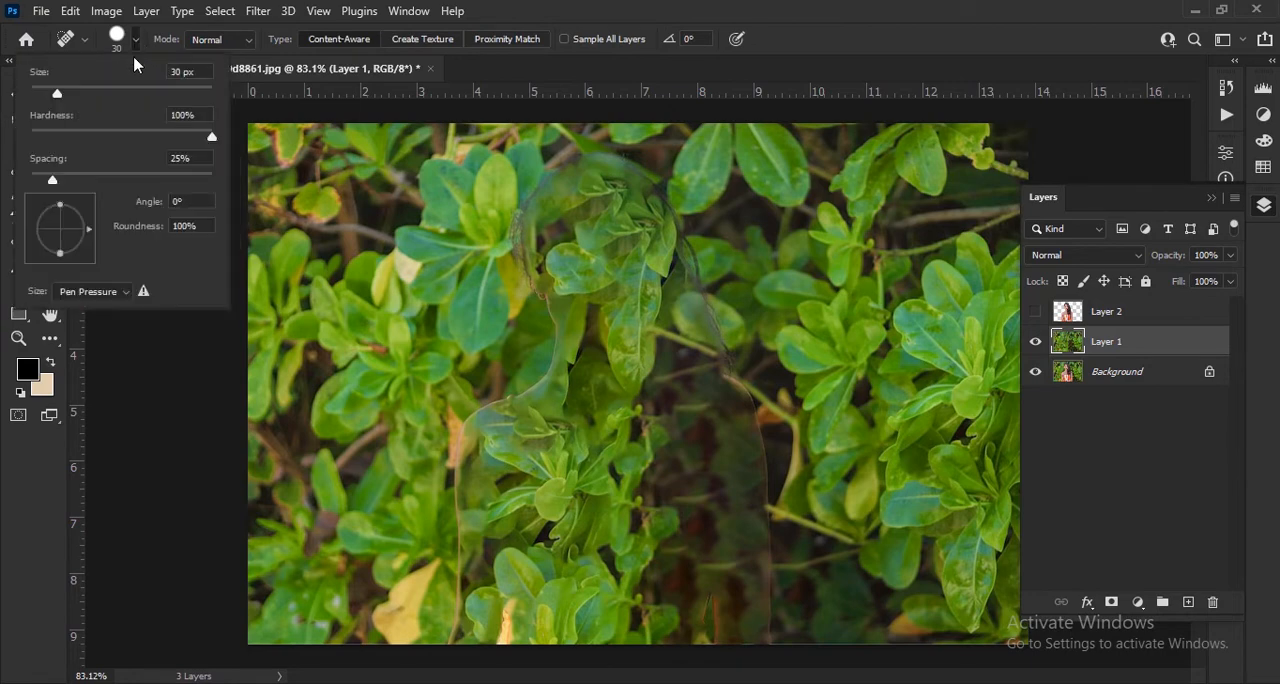
{"action": "left_click_drag", "start_coordinate": [58, 94], "coordinate": [96, 96]}
{"action": "key", "text": "Return"}
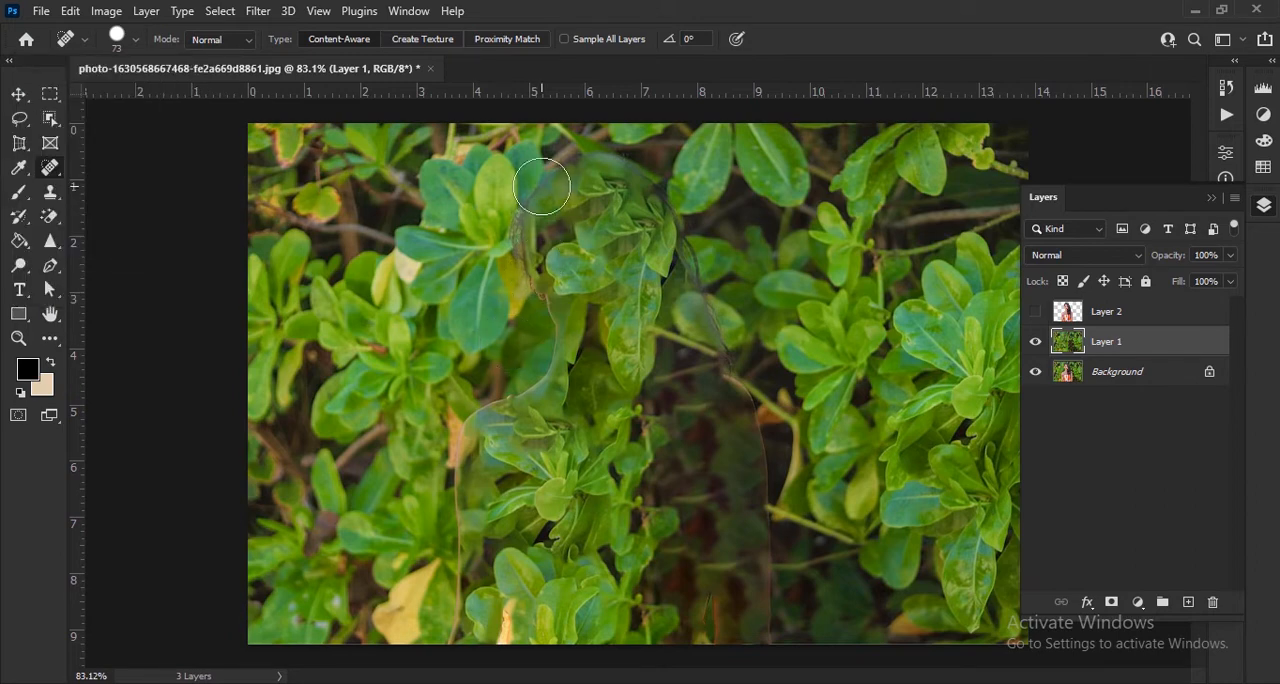
{"action": "mouse_move", "coordinate": [543, 188]}
{"action": "left_mouse_down"}
{"action": "mouse_move", "coordinate": [527, 252]}
{"action": "mouse_move", "coordinate": [544, 345]}
{"action": "mouse_move", "coordinate": [472, 410]}
{"action": "mouse_move", "coordinate": [448, 516]}
{"action": "mouse_move", "coordinate": [451, 634]}
{"action": "left_mouse_up"}
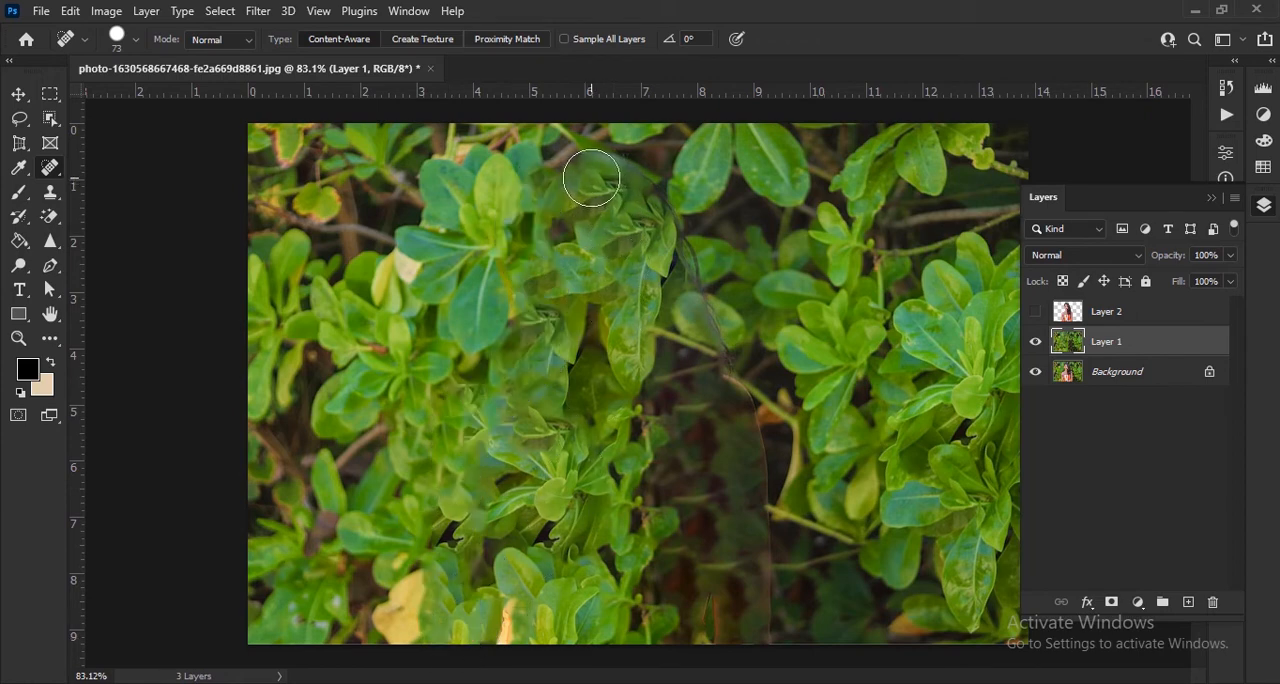
{"action": "mouse_move", "coordinate": [591, 178]}
{"action": "left_mouse_down"}
{"action": "mouse_move", "coordinate": [631, 177]}
{"action": "mouse_move", "coordinate": [674, 266]}
{"action": "mouse_move", "coordinate": [768, 566]}
{"action": "mouse_move", "coordinate": [766, 640]}
{"action": "mouse_move", "coordinate": [703, 611]}
{"action": "mouse_move", "coordinate": [720, 572]}
{"action": "mouse_move", "coordinate": [697, 452]}
{"action": "left_mouse_up"}
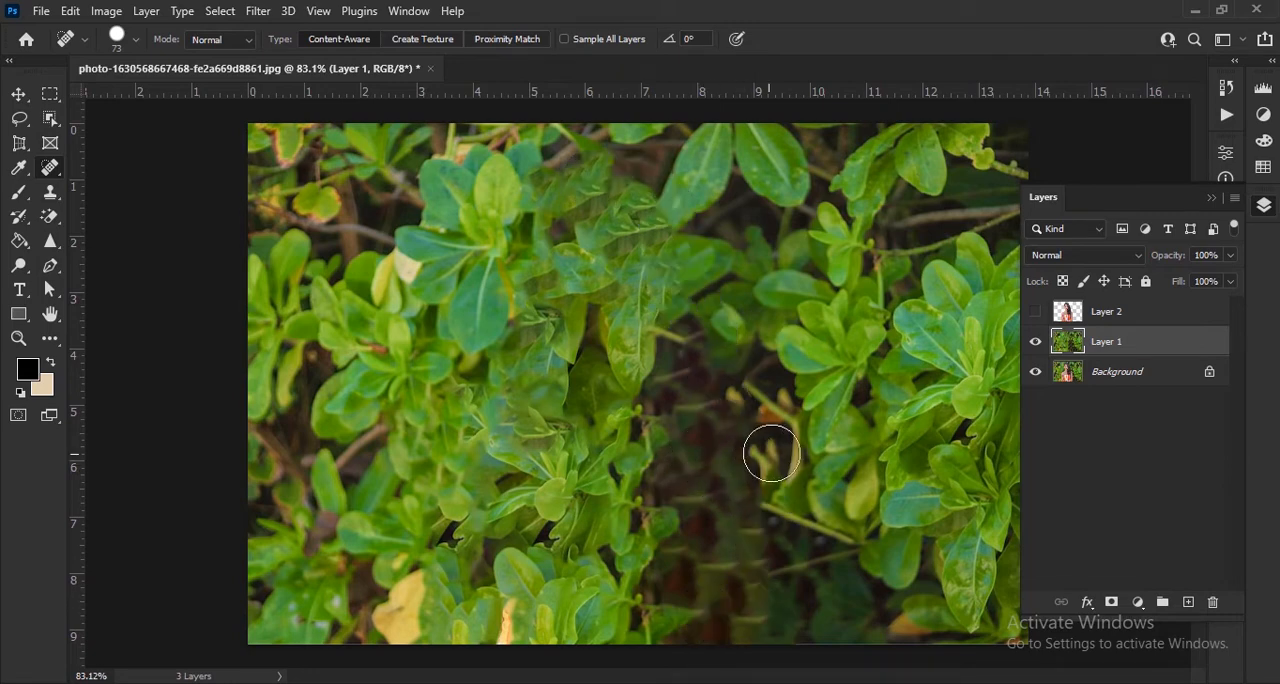
Step: Reduce the healing brush to 60 px and clean up the remaining artifacts in the dark area right of centre, then leave the brush
{"action": "key", "text": "bracketleft"}
{"action": "key", "text": "bracketleft"}
{"action": "mouse_move", "coordinate": [731, 386]}
{"action": "left_mouse_down"}
{"action": "mouse_move", "coordinate": [754, 434]}
{"action": "mouse_move", "coordinate": [774, 626]}
{"action": "mouse_move", "coordinate": [787, 605]}
{"action": "left_mouse_up"}
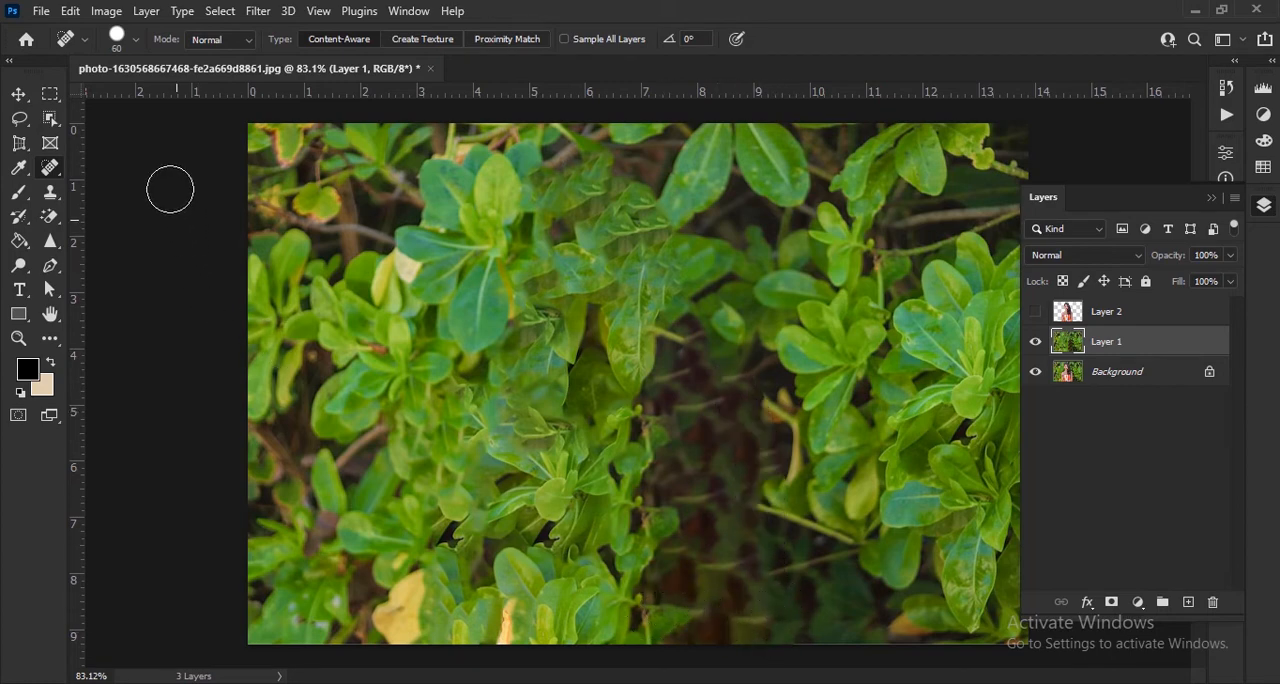
{"action": "left_click", "coordinate": [18, 94]}
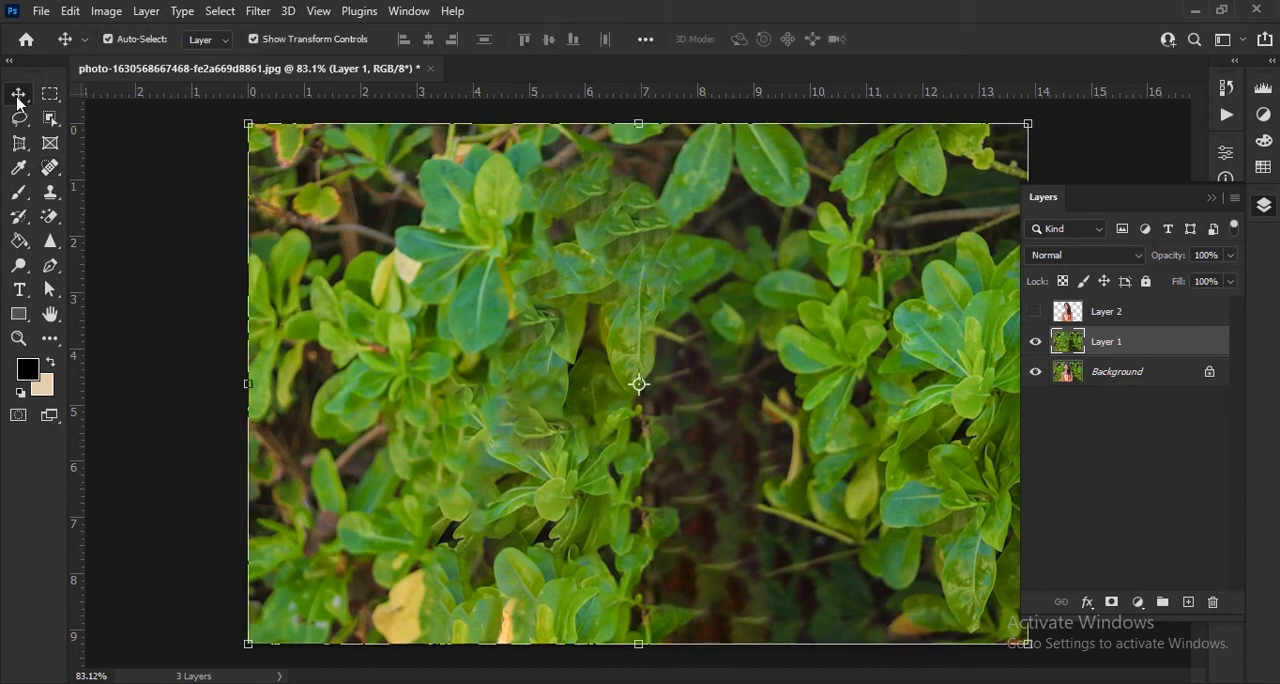
{"action": "left_click", "coordinate": [186, 303]}
Step: Show the Layer 2 cutout over the cleaned background and toggle its visibility to compare
{"action": "scroll", "coordinate": [612, 338], "scroll_direction": "down", "scroll_amount": 2}
{"action": "scroll", "coordinate": [700, 336], "scroll_direction": "up", "scroll_amount": 1}
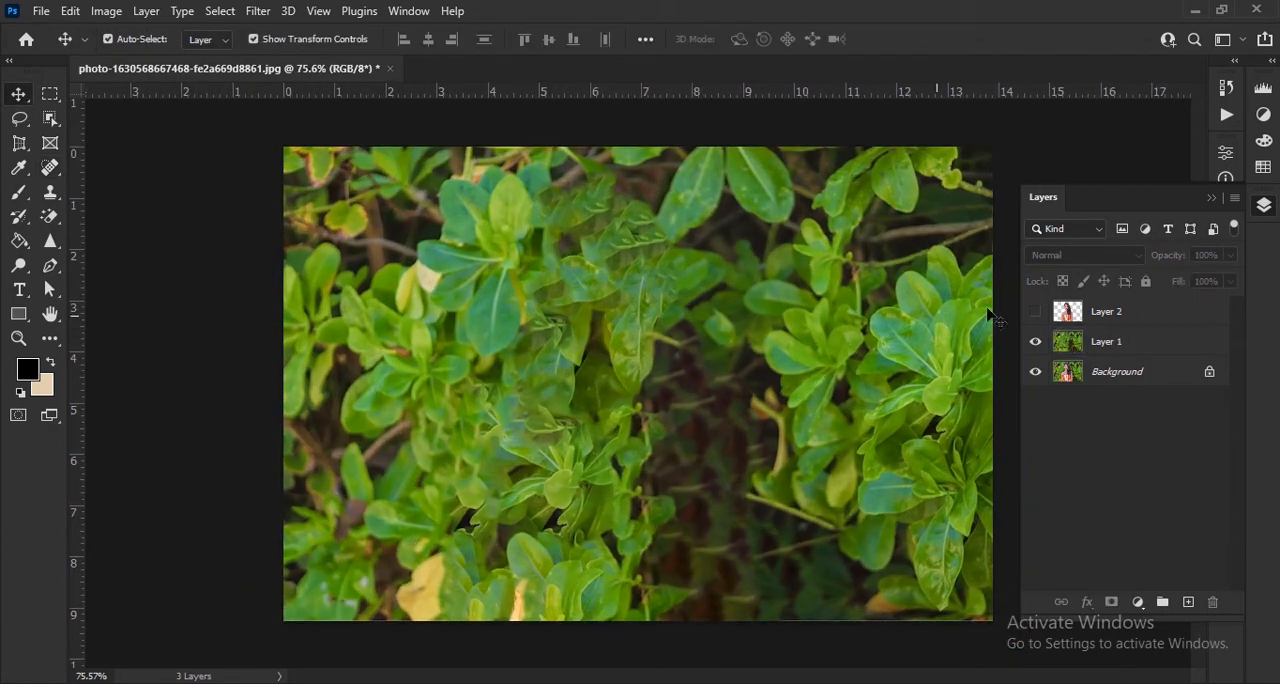
{"action": "left_click", "coordinate": [1034, 312]}
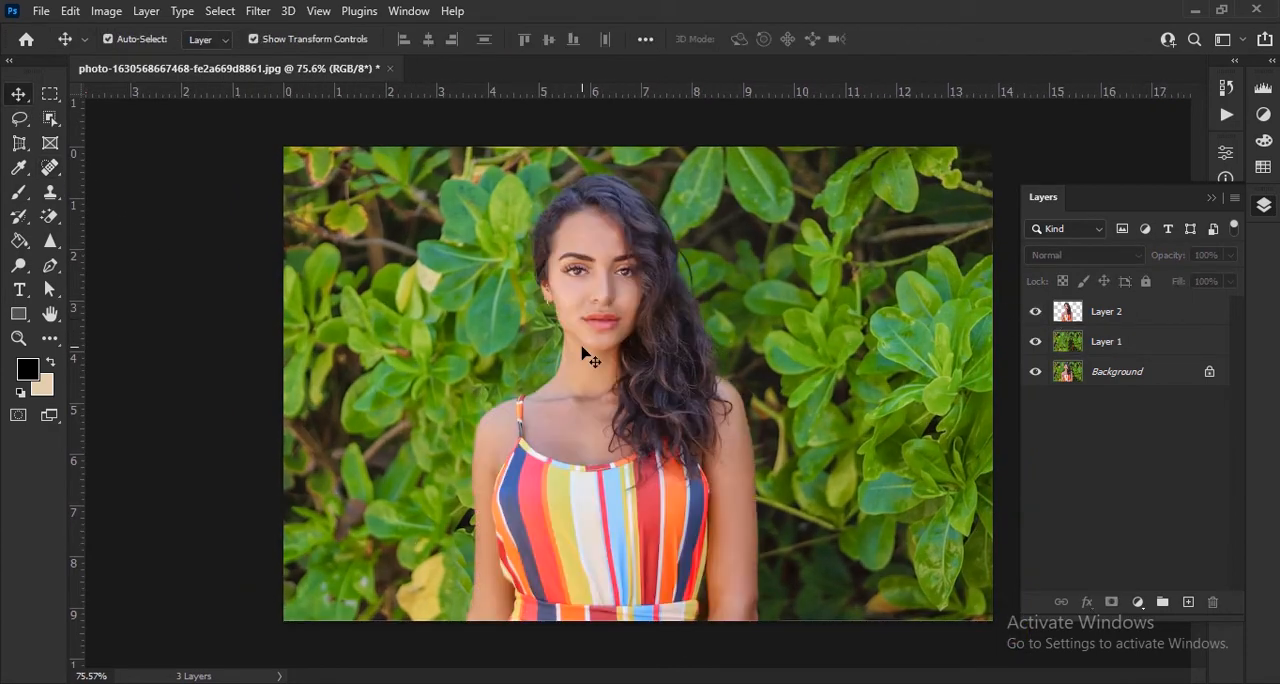
{"action": "scroll", "coordinate": [588, 355], "scroll_direction": "down", "scroll_amount": 1}
{"action": "scroll", "coordinate": [648, 352], "scroll_direction": "up", "scroll_amount": 1}
{"action": "left_click", "coordinate": [1035, 313]}
{"action": "left_click", "coordinate": [1035, 314]}
Step: Convert the cleaned background on Layer 1 to a smart object
{"action": "left_click", "coordinate": [1153, 350]}
{"action": "right_click", "coordinate": [1153, 350]}
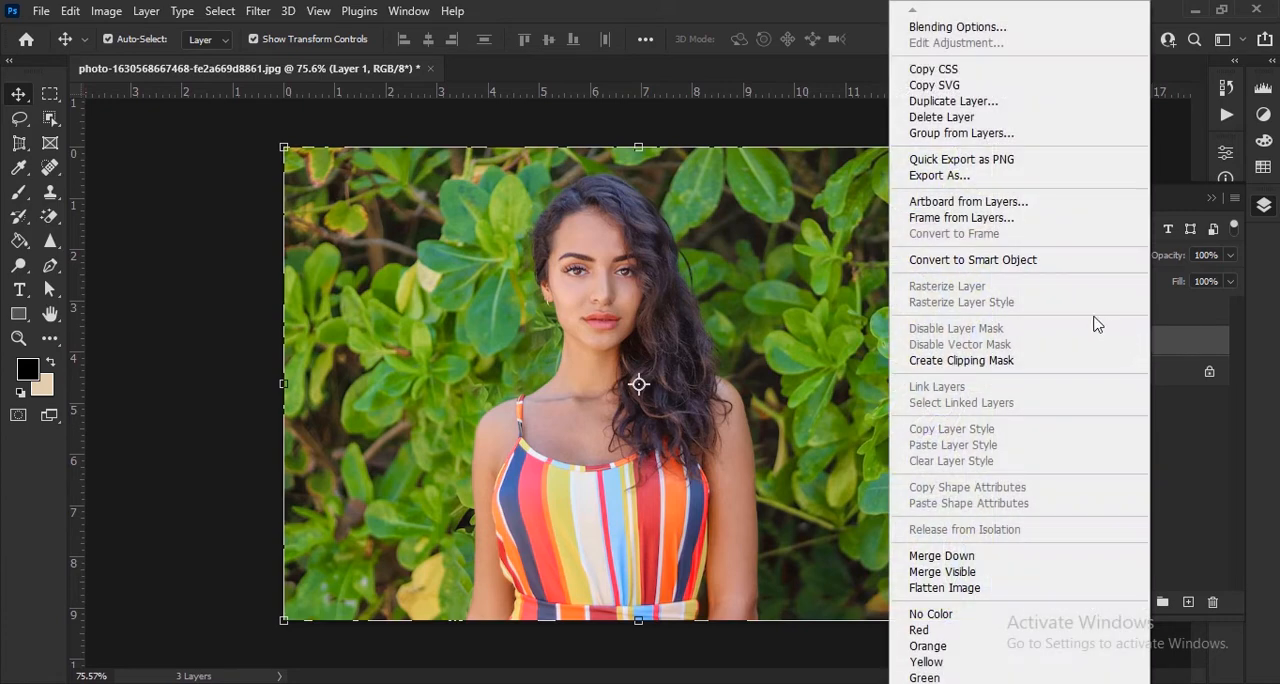
{"action": "left_click", "coordinate": [1048, 264]}
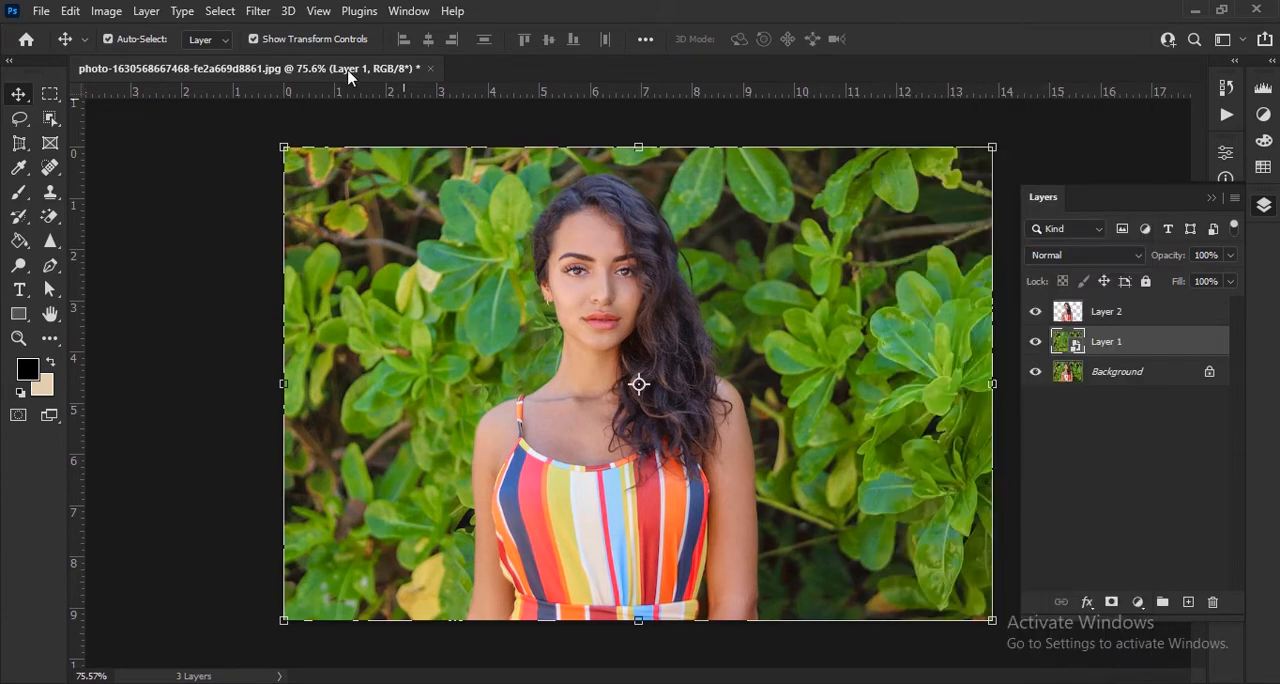
Step: Start a Field Blur on the Layer 1 smart object and move its initial pin onto the foliage at the photo's upper left
{"action": "left_click", "coordinate": [252, 12]}
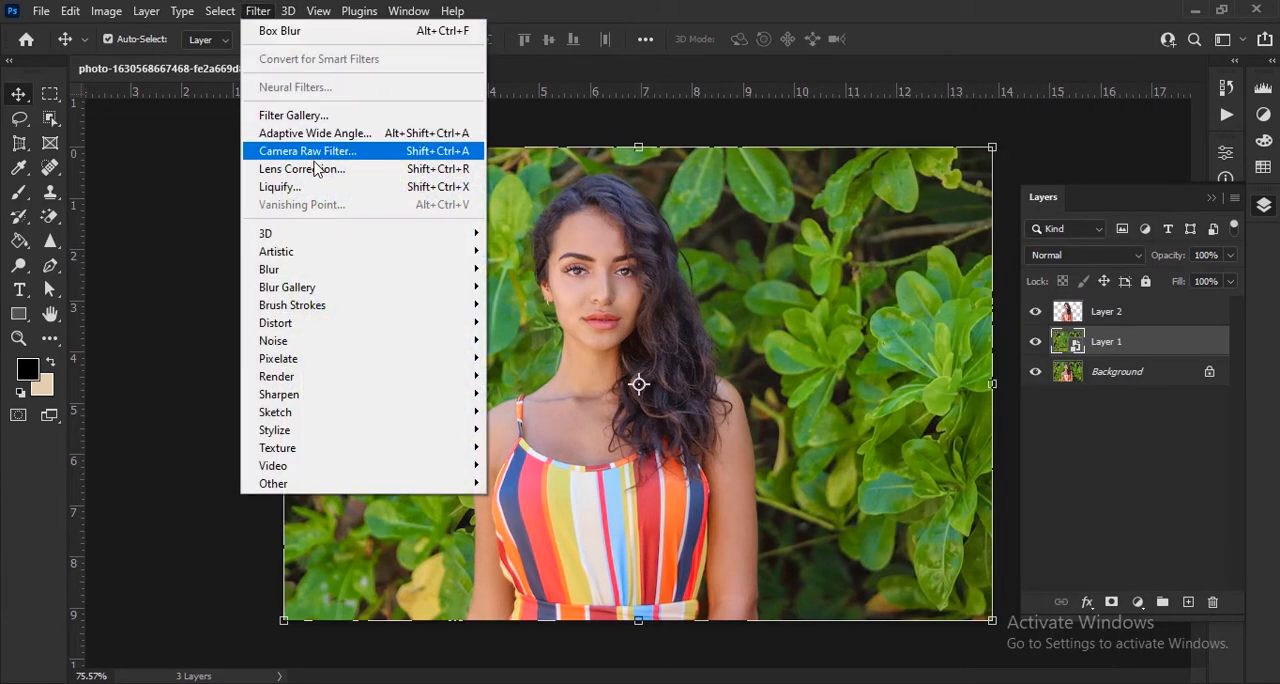
{"action": "mouse_move", "coordinate": [329, 286]}
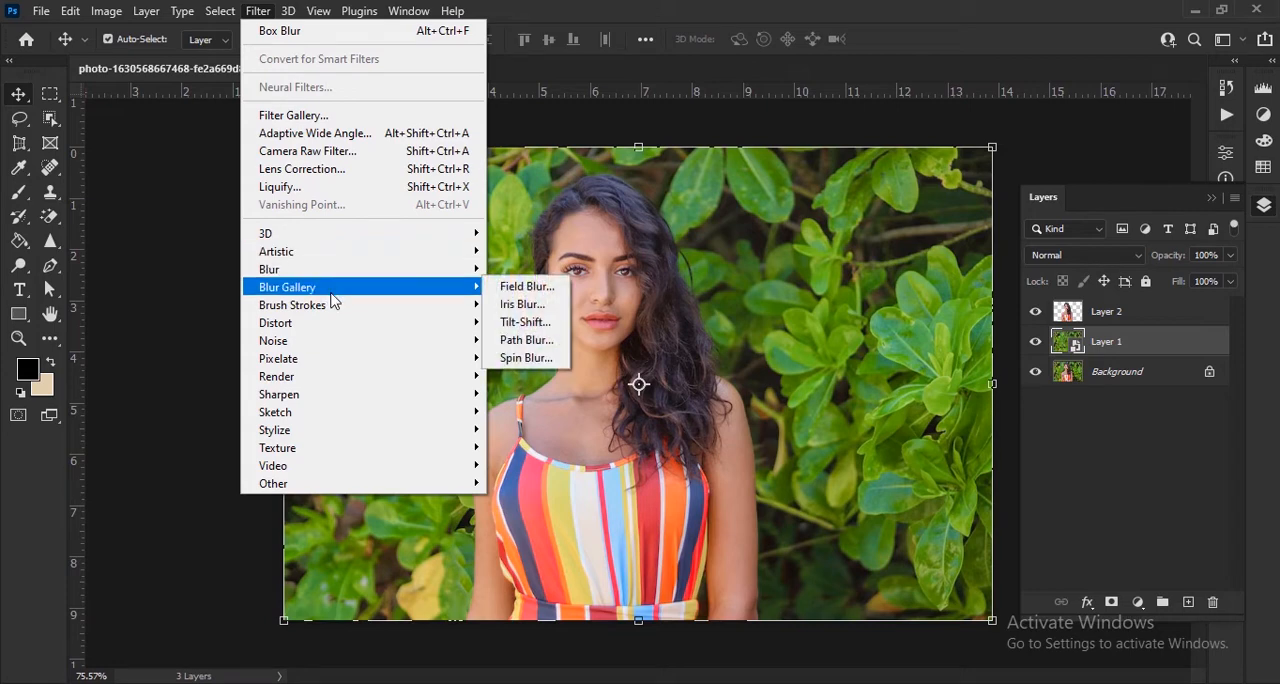
{"action": "left_click", "coordinate": [550, 288]}
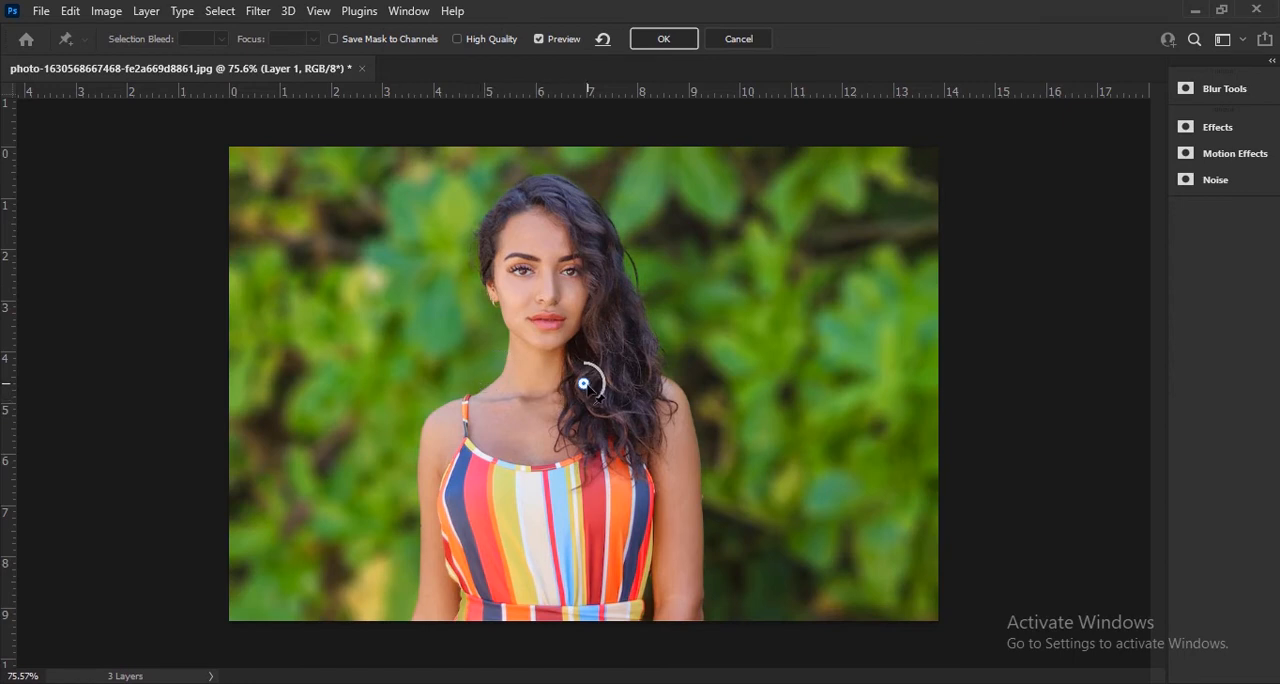
{"action": "left_click_drag", "start_coordinate": [585, 385], "coordinate": [364, 294]}
Step: Add blur pins on the foliage at the photo's upper right, lower right and lower left, adjusting the blur strength of each
{"action": "left_click", "coordinate": [857, 283]}
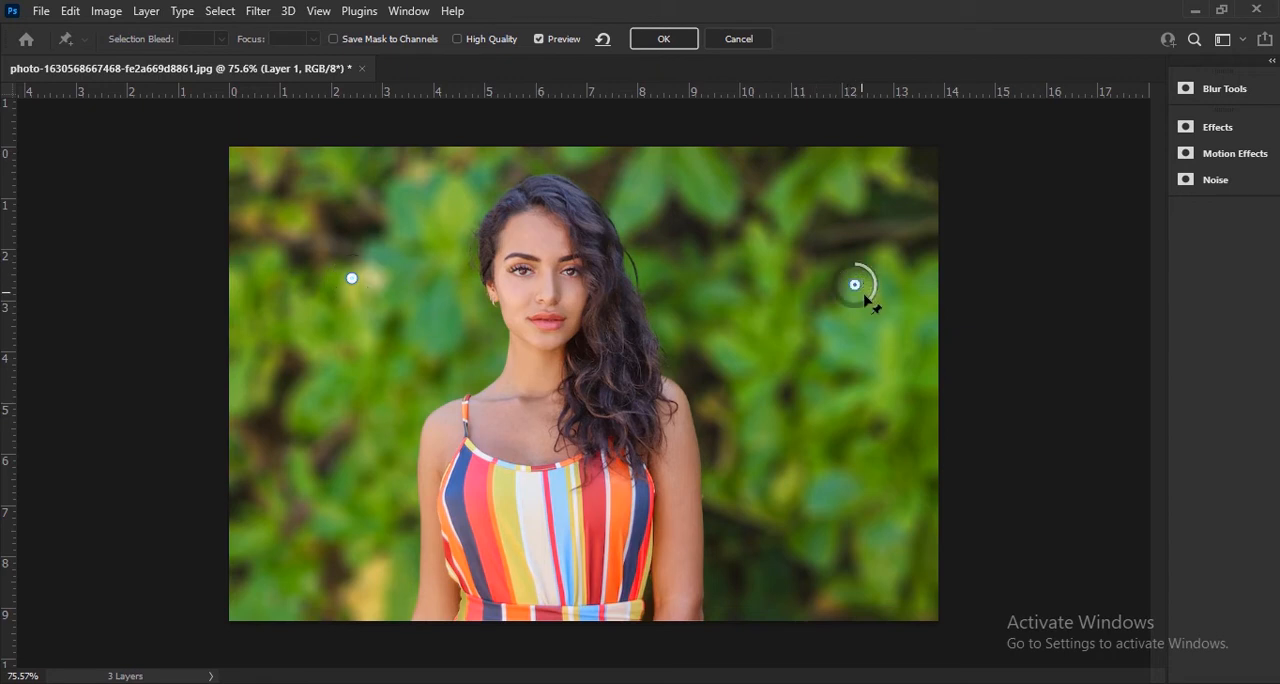
{"action": "left_click_drag", "start_coordinate": [874, 298], "coordinate": [862, 317]}
{"action": "left_click", "coordinate": [804, 579]}
{"action": "mouse_move", "coordinate": [820, 592]}
{"action": "left_mouse_down"}
{"action": "mouse_move", "coordinate": [834, 583]}
{"action": "mouse_move", "coordinate": [818, 592]}
{"action": "left_mouse_up"}
{"action": "left_click", "coordinate": [328, 524]}
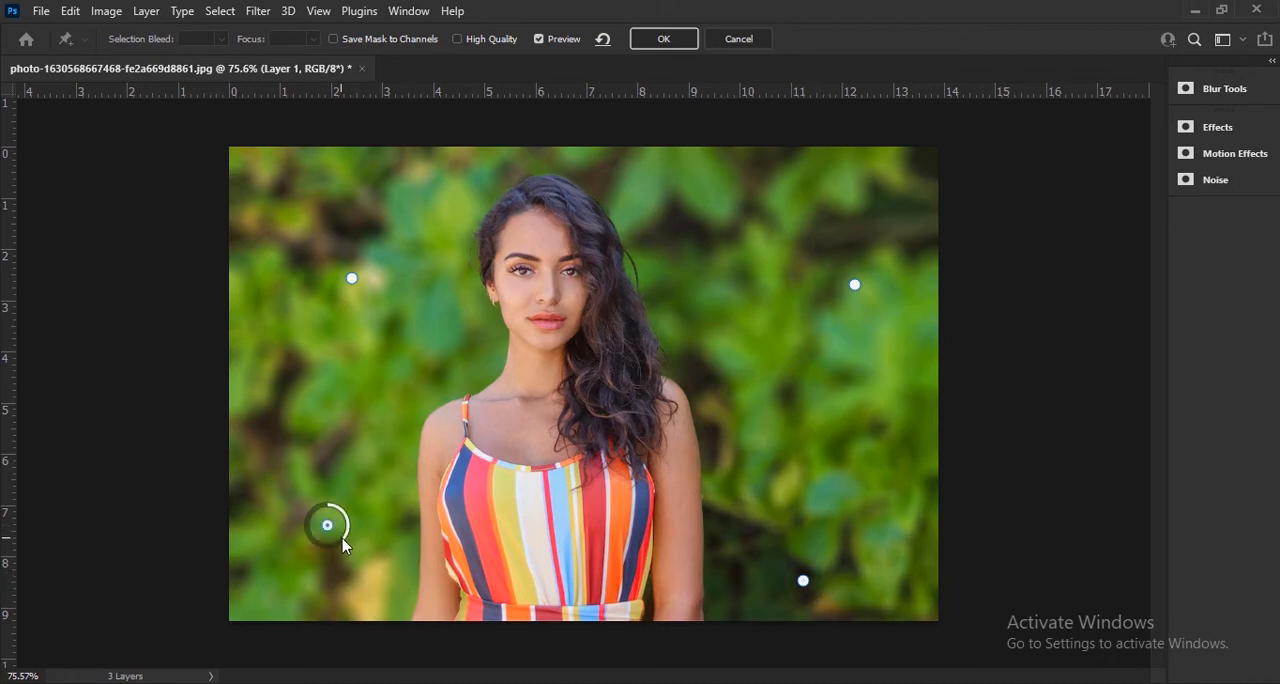
{"action": "left_click_drag", "start_coordinate": [343, 543], "coordinate": [376, 538]}
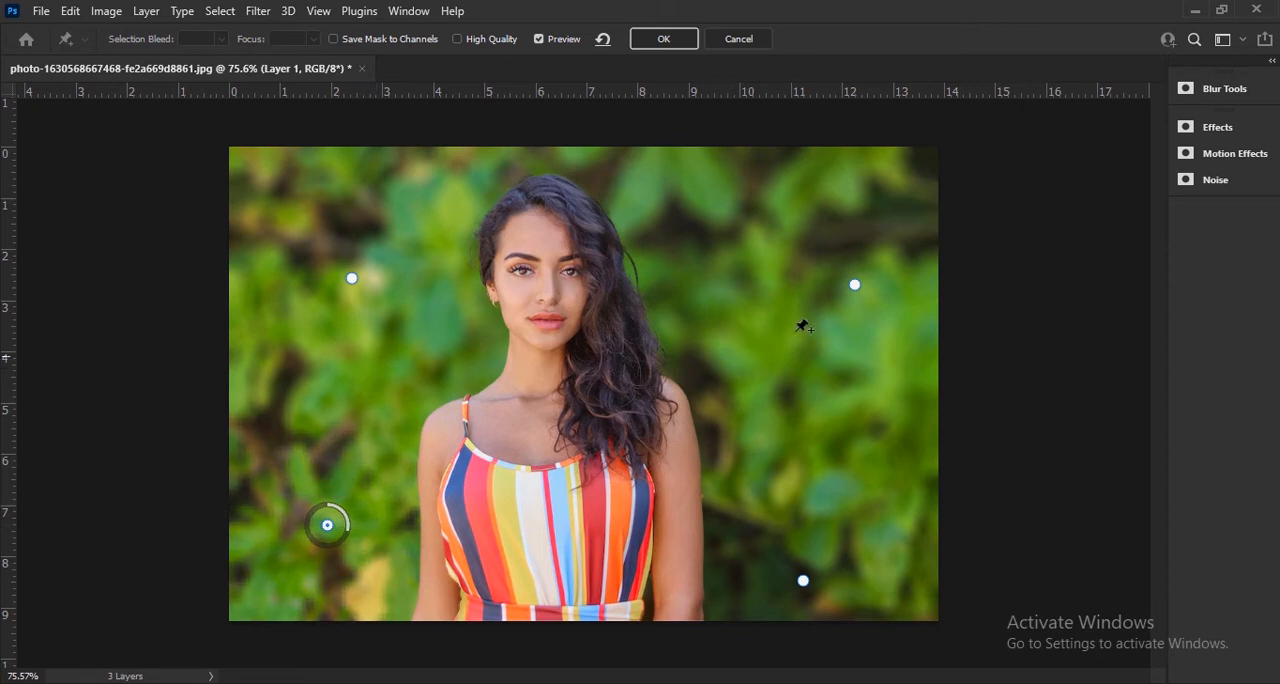
Step: Reposition the two upper blur pins slightly higher, set the upper-left pin's blur to about 14, and apply the Field Blur
{"action": "left_click_drag", "start_coordinate": [855, 286], "coordinate": [817, 298]}
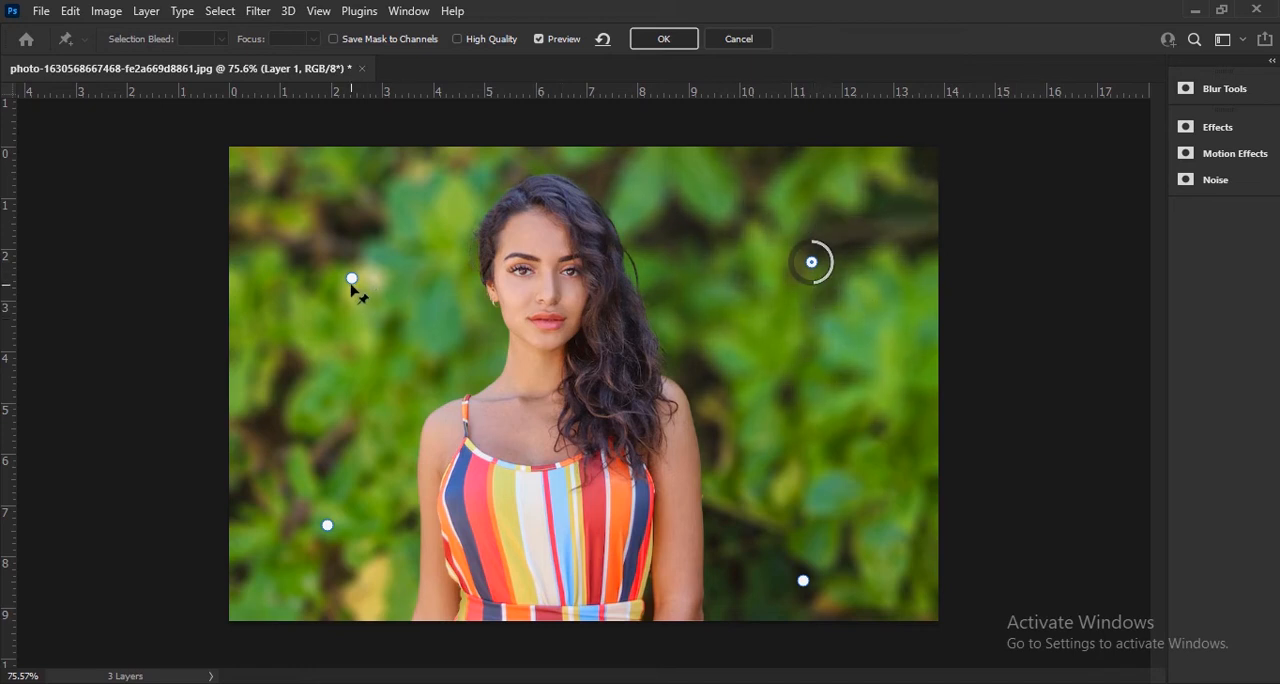
{"action": "left_click_drag", "start_coordinate": [351, 278], "coordinate": [407, 292]}
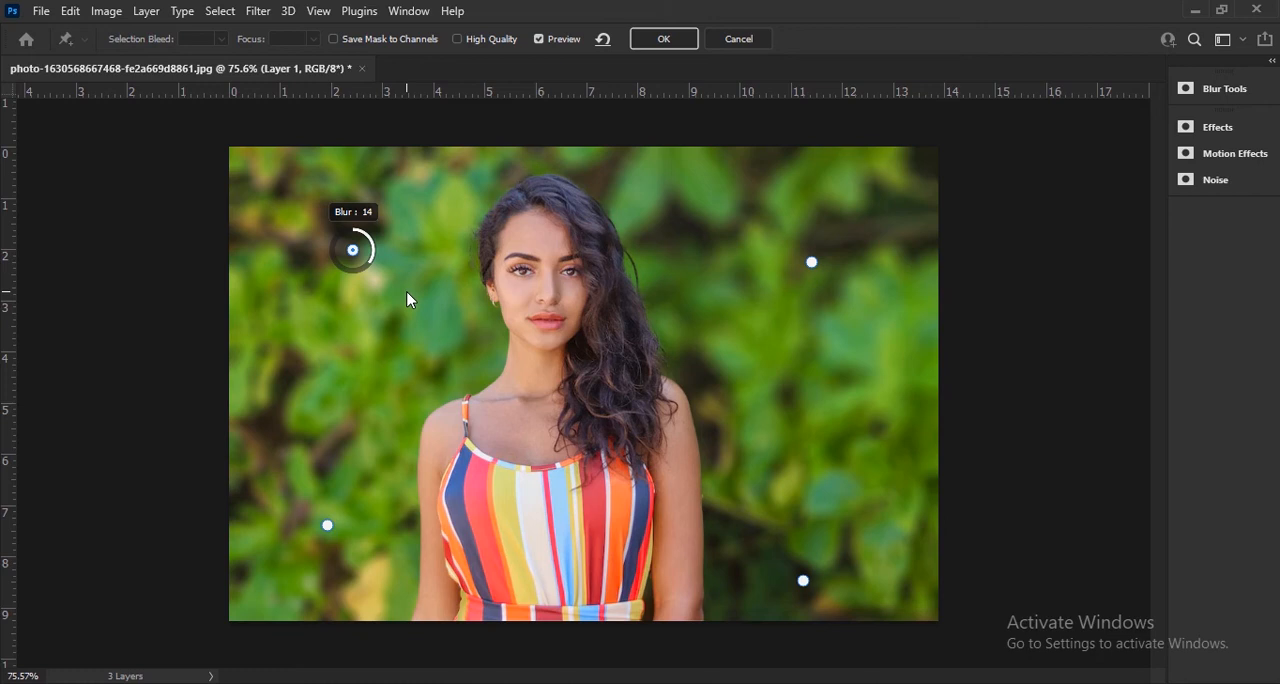
{"action": "left_click", "coordinate": [662, 38]}
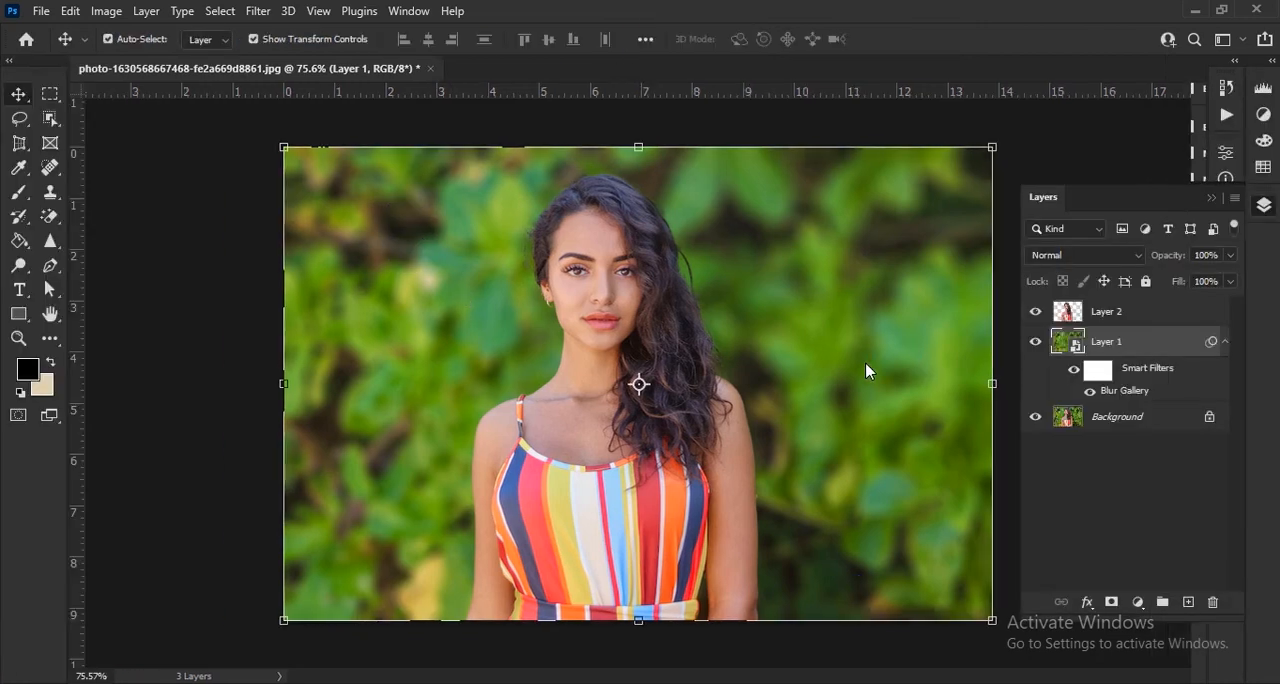
Step: Toggle the visibility of Layer 1 and Layer 2 in turn to compare the blurred background with the original and without the cutout
{"action": "left_click", "coordinate": [1036, 342]}
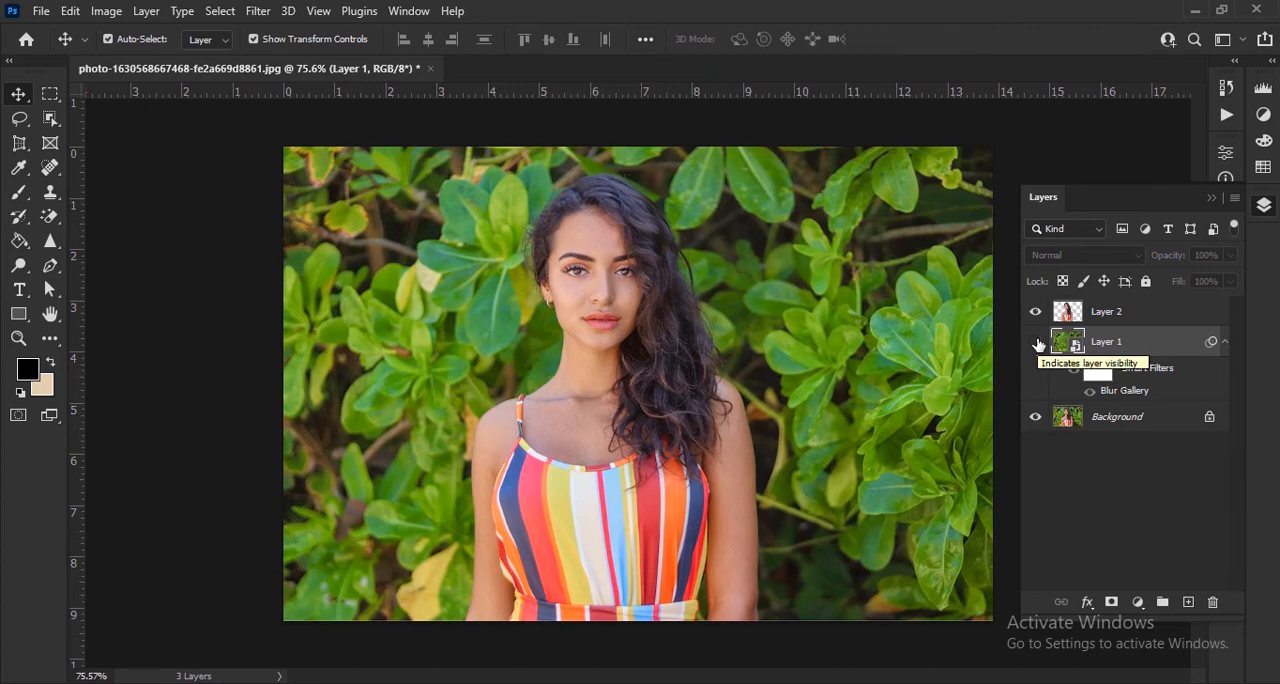
{"action": "left_click", "coordinate": [1036, 342]}
{"action": "left_click", "coordinate": [1036, 313]}
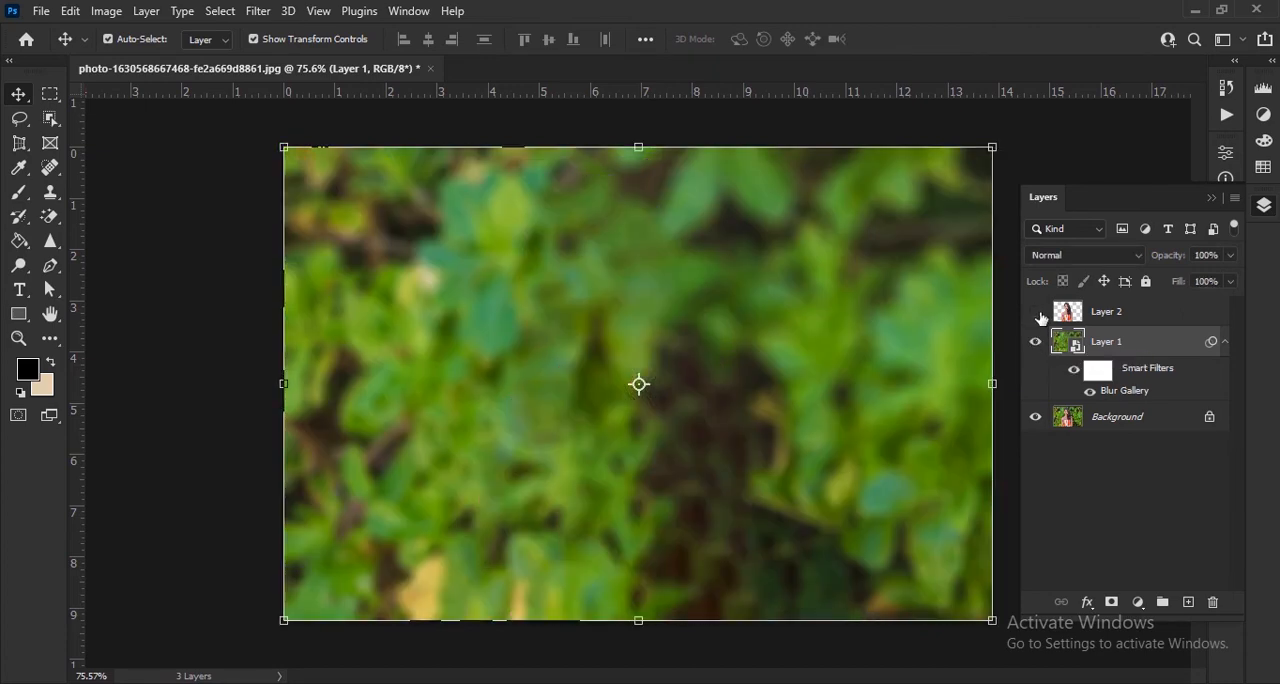
{"action": "left_click", "coordinate": [1036, 313]}
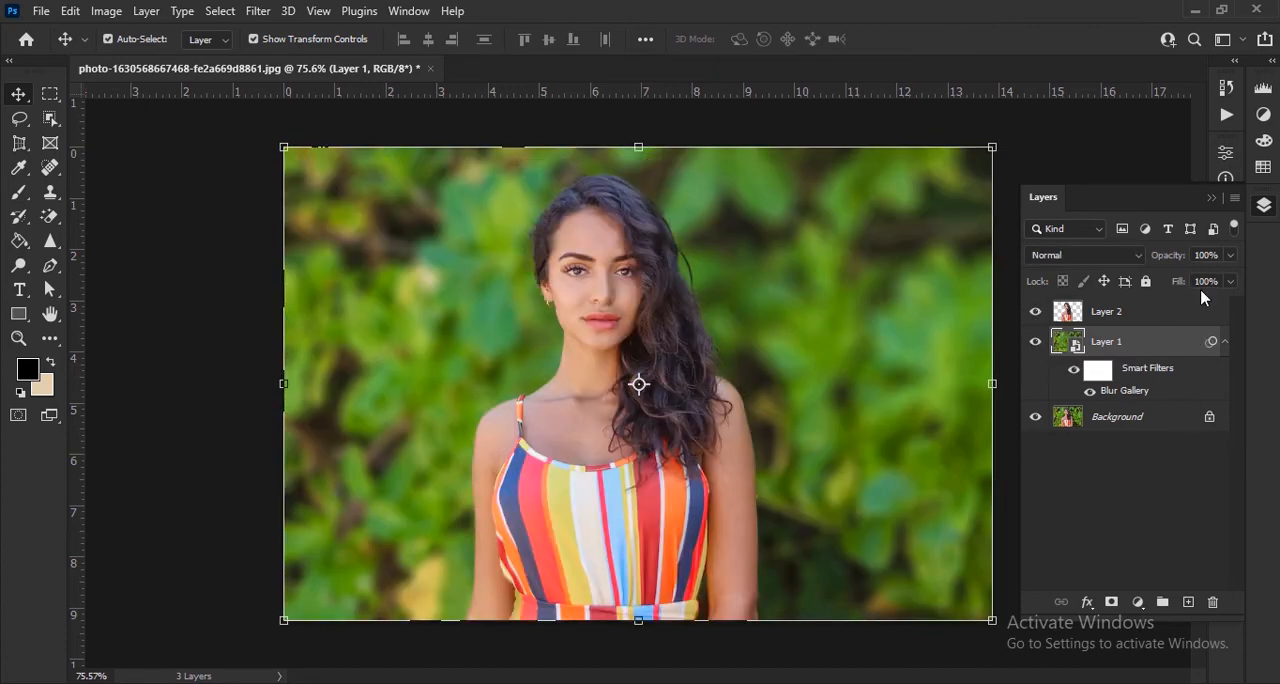
Step: Collapse the layer list, deselect the layer, and inspect the woman's hair edges against the blurred background up close and in full
{"action": "left_click", "coordinate": [1213, 199]}
{"action": "left_click", "coordinate": [1138, 385]}
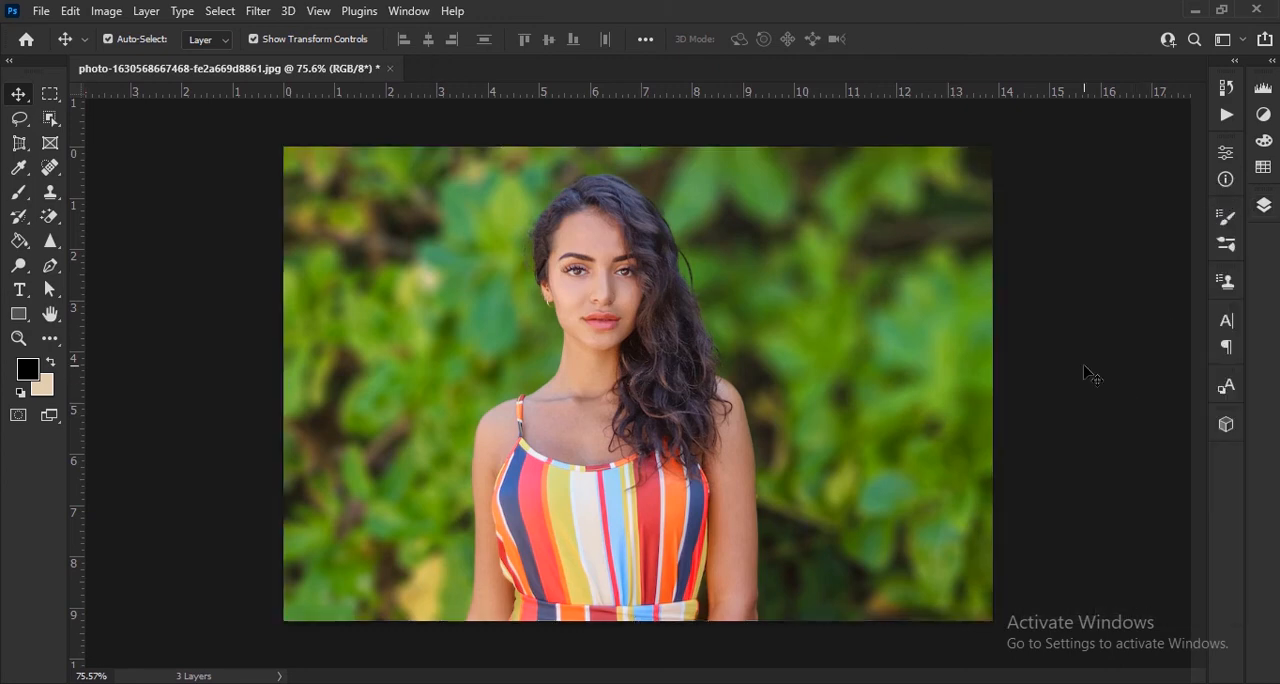
{"action": "scroll", "coordinate": [1084, 368], "scroll_direction": "up", "scroll_amount": 3}
{"action": "scroll", "coordinate": [606, 329], "scroll_direction": "up", "scroll_amount": 3}
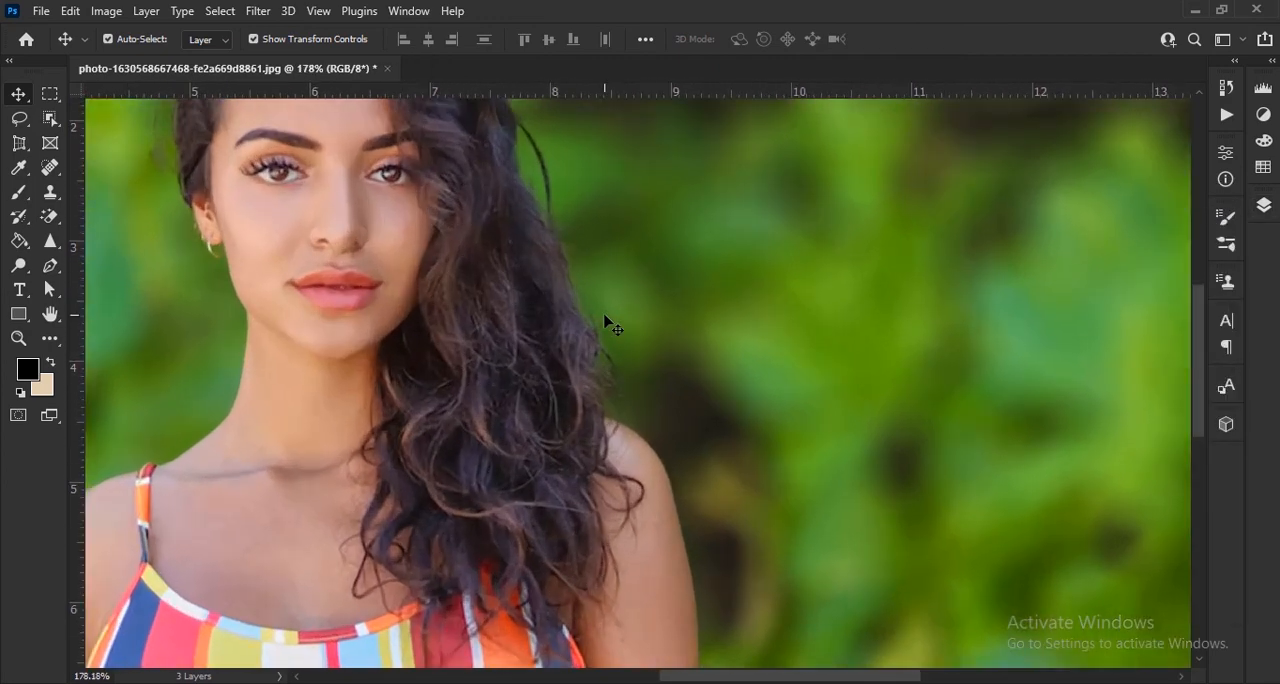
{"action": "scroll", "coordinate": [206, 294], "scroll_direction": "down", "scroll_amount": 5}
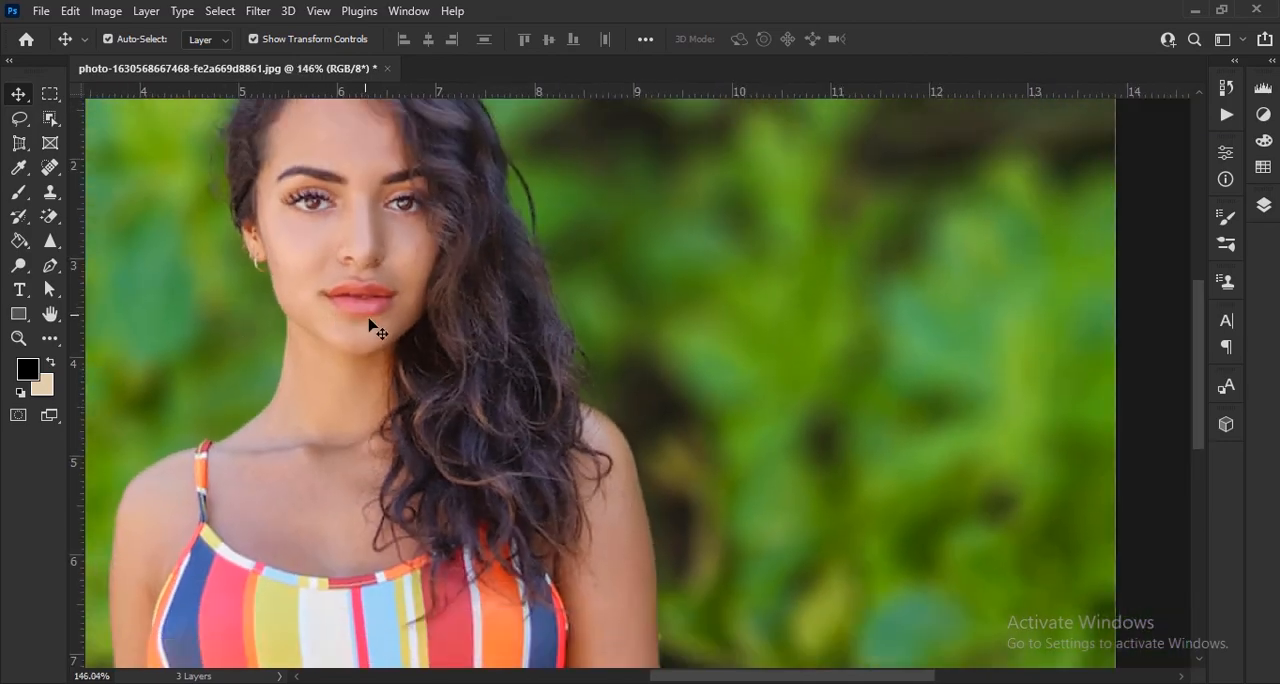
{"action": "scroll", "coordinate": [549, 366], "scroll_direction": "down", "scroll_amount": 2}
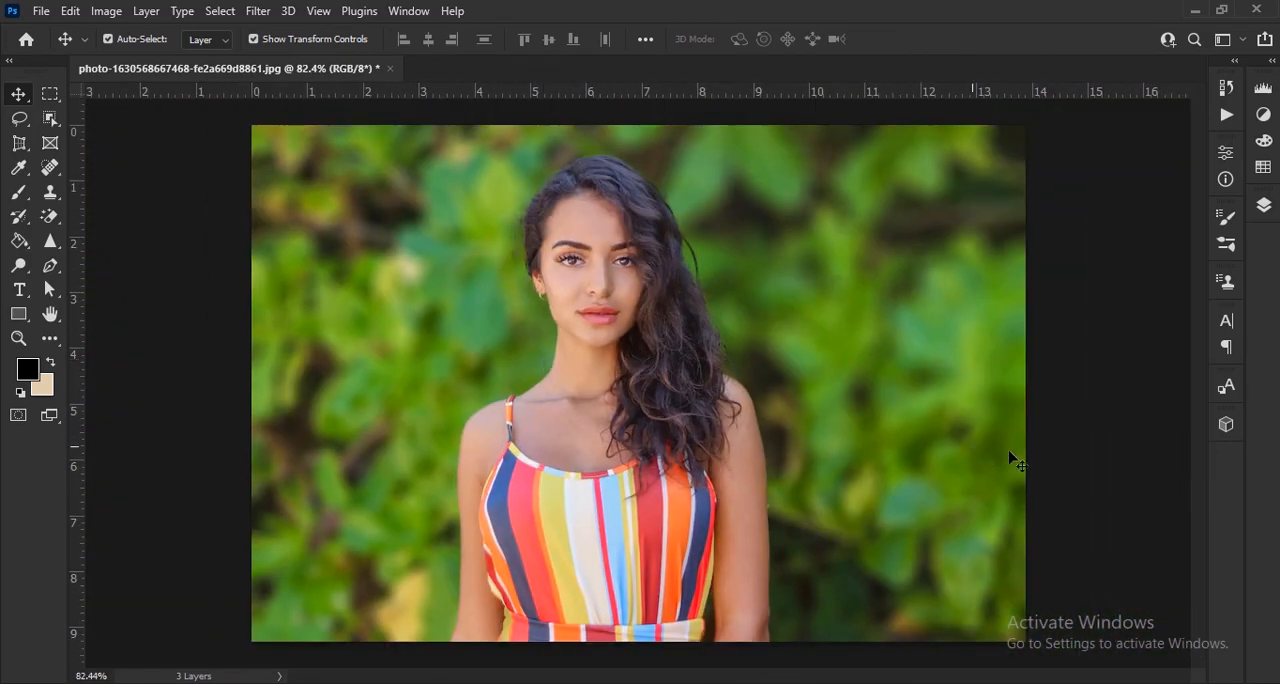